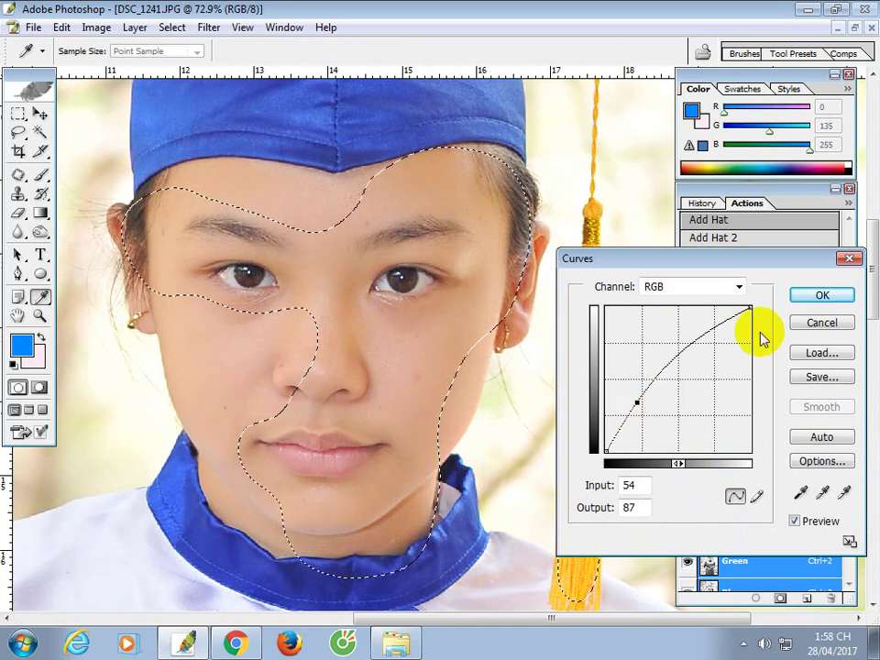
Brighten the selected face areas with Curves at input 54, output 87, and apply Color Balance with the cyan–red level at -15.
click(809, 299)
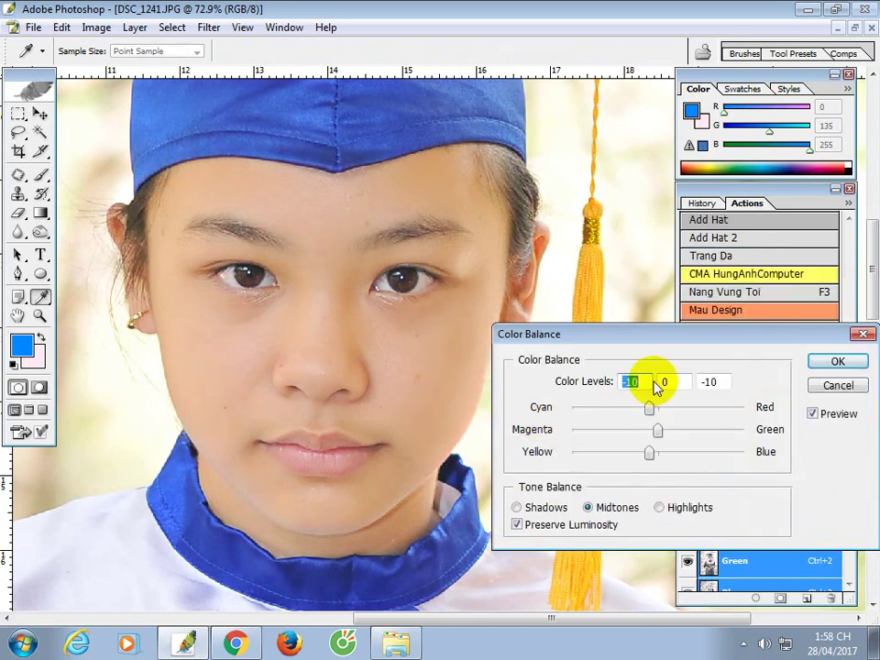
text(-15)
key(Return)
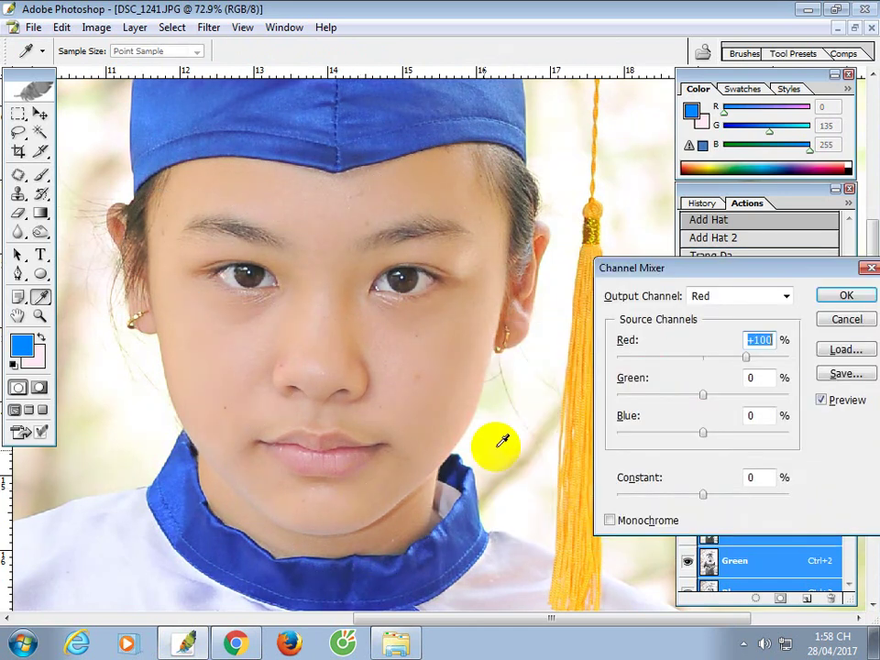
Apply the Channel Mixer to the photo with the Red output channel at +100% red.
click(844, 293)
key(z)
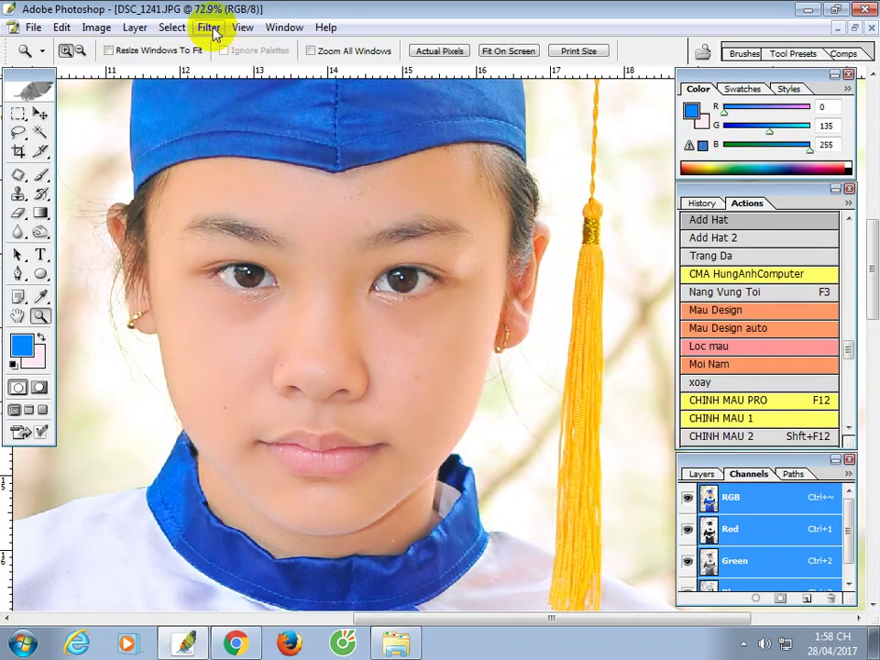
Reduce the photo's noise with the Neat Image filter using the filechay preset, checking the result on the face.
click(208, 27)
mouse_move(403, 447)
click(438, 449)
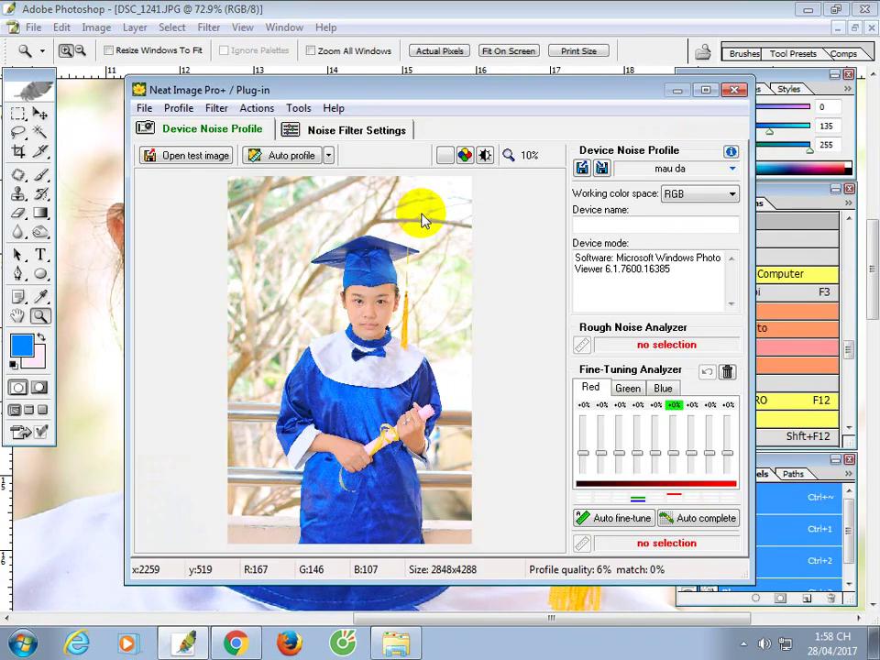
click(372, 136)
drag(359, 284, 399, 328)
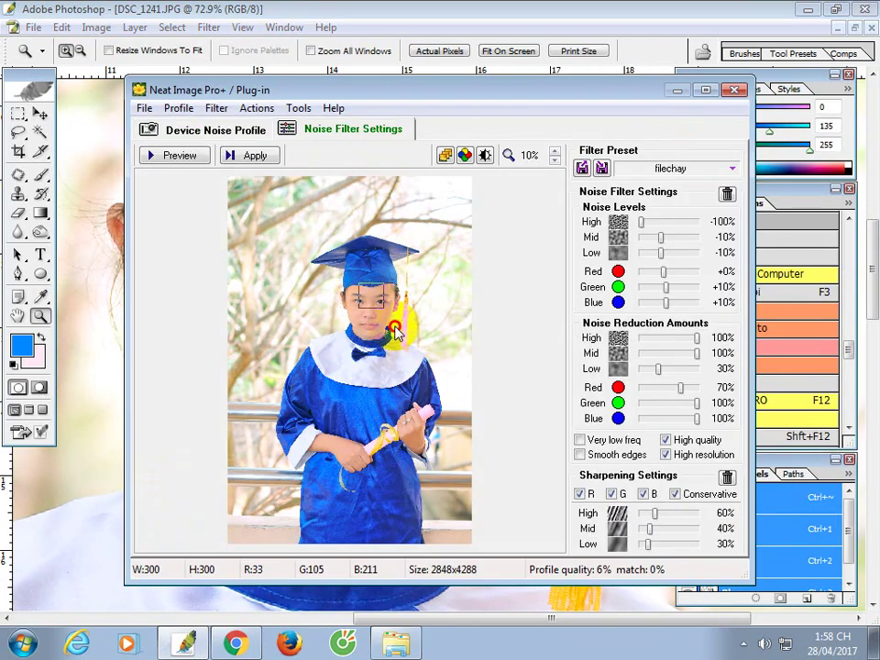
scroll(371, 337, up, 8)
click(254, 156)
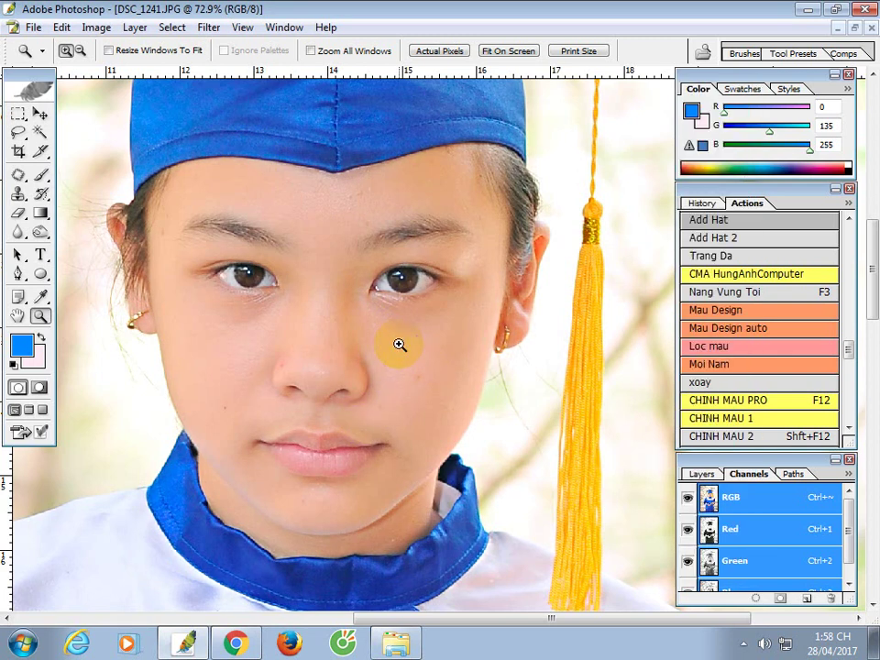
Paint a Quick Mask over the upper and lower lips out to both mouth corners and turn it into a selection.
drag(225, 380, 432, 497)
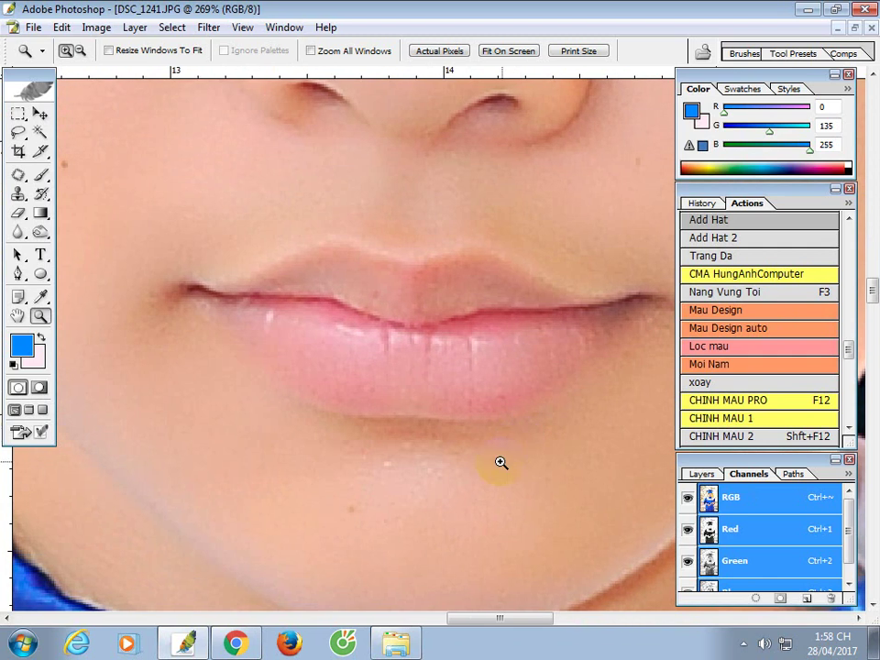
key(q)
key(b)
key(bracketleft)
key(bracketleft)
key(bracketleft)
key(bracketleft)
key(bracketleft)
key(bracketleft)
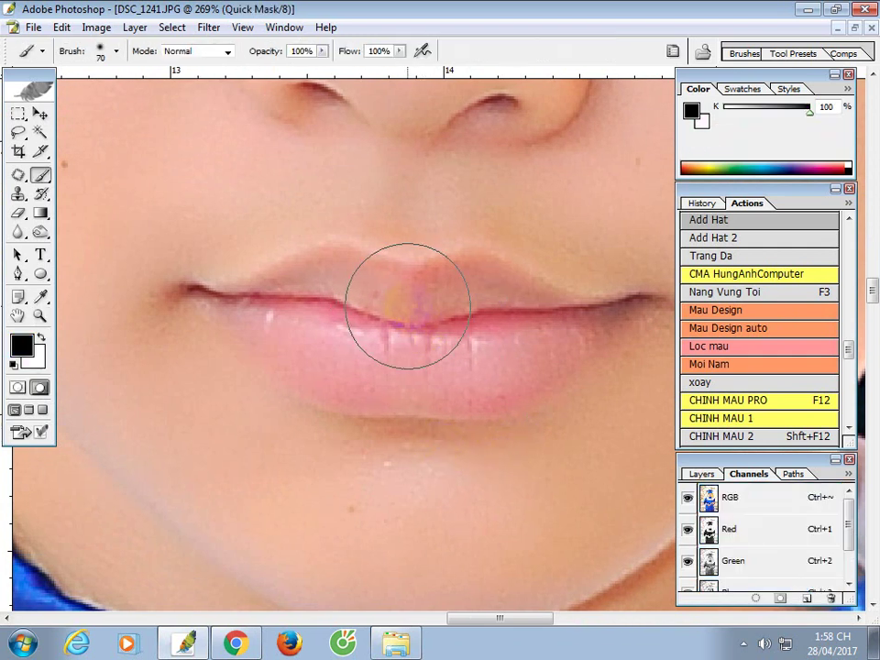
mouse_move(403, 294)
mouse_down()
mouse_move(377, 281)
mouse_move(316, 279)
mouse_move(278, 295)
mouse_move(411, 299)
mouse_move(491, 289)
mouse_move(559, 314)
mouse_move(624, 306)
mouse_move(436, 391)
mouse_move(506, 354)
mouse_move(381, 379)
mouse_up()
key(bracketleft)
key(bracketright)
key(bracketleft)
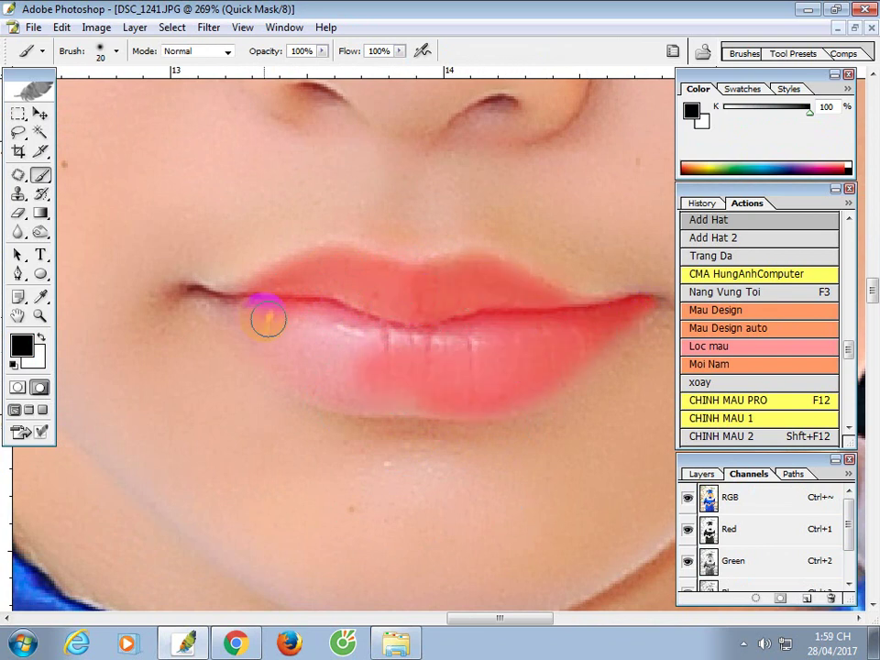
key(bracketleft)
mouse_move(235, 308)
mouse_down()
mouse_move(281, 351)
mouse_move(344, 383)
mouse_move(404, 388)
mouse_move(289, 349)
mouse_move(490, 347)
mouse_move(276, 329)
mouse_up()
key(bracketright)
key(q)
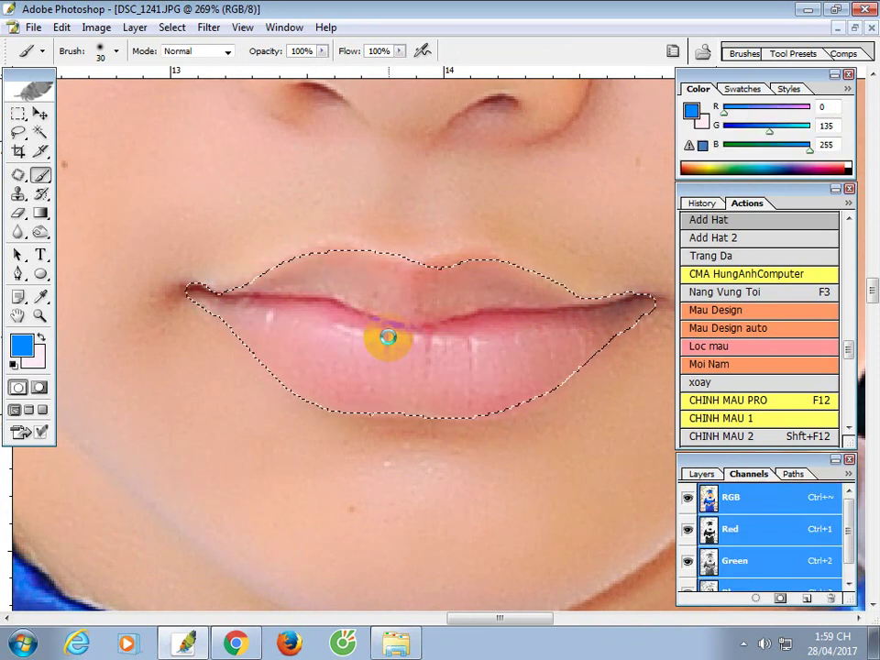
Redden the selected lips' midtones with Color Balance, using -35 toward magenta and -44 toward yellow, and clear the selection.
key(ctrl+u)
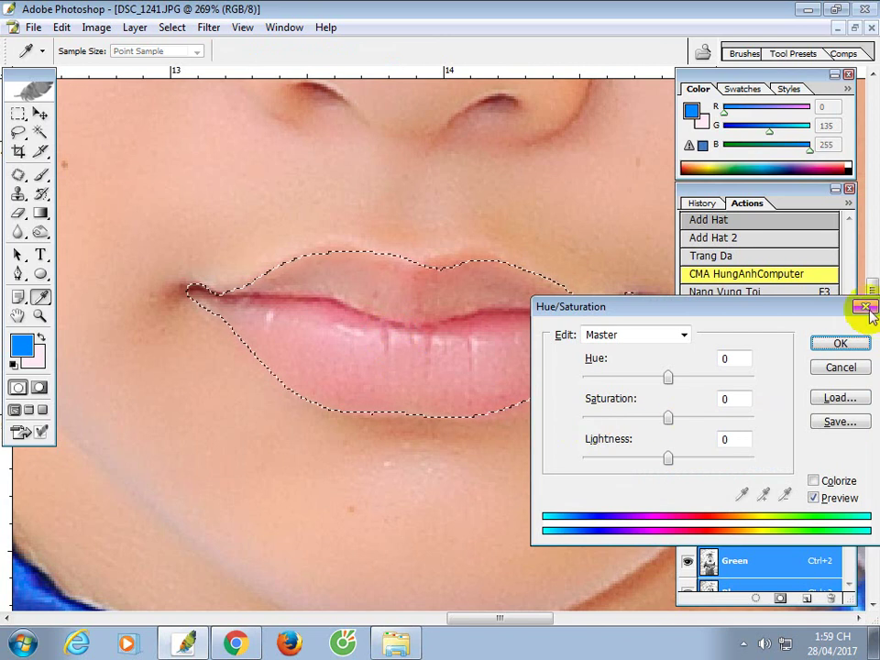
click(865, 306)
key(ctrl+b)
drag(666, 407, 620, 456)
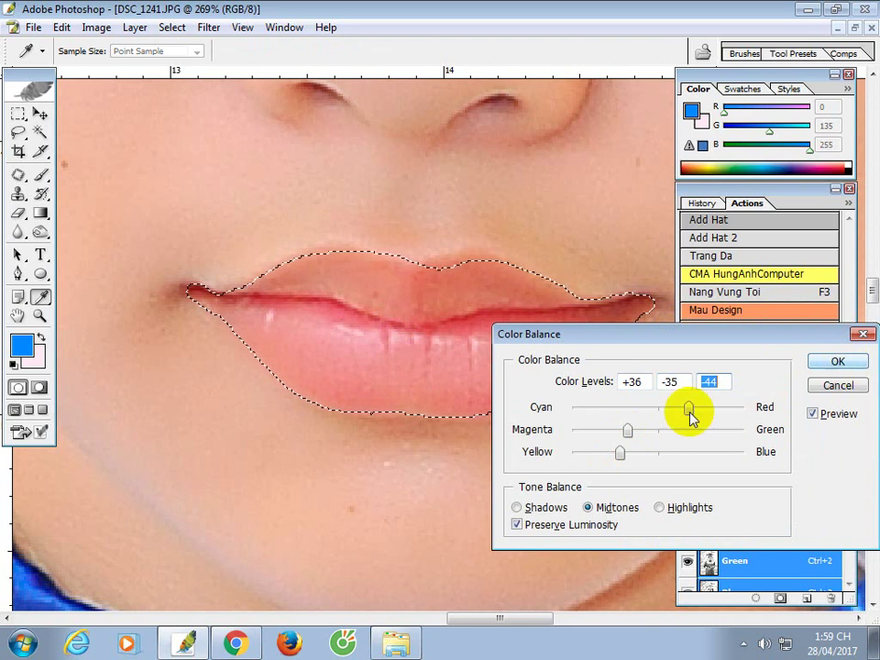
drag(687, 408, 681, 408)
click(838, 361)
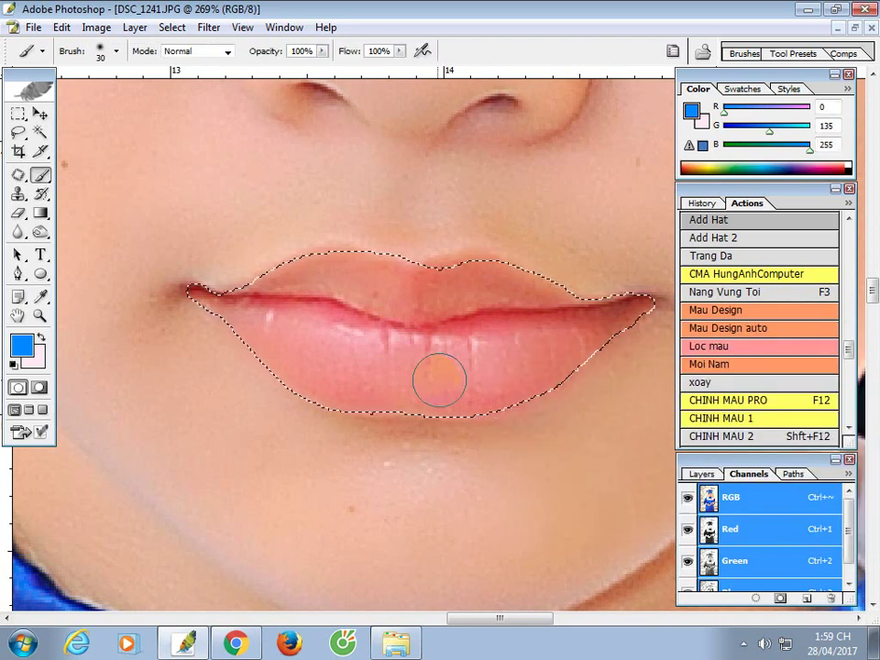
key(ctrl+d)
Load the Blue channel as a selection, invert it to cover the dark areas, and feather it by 35 pixels.
key(z)
right_click(580, 286)
click(583, 291)
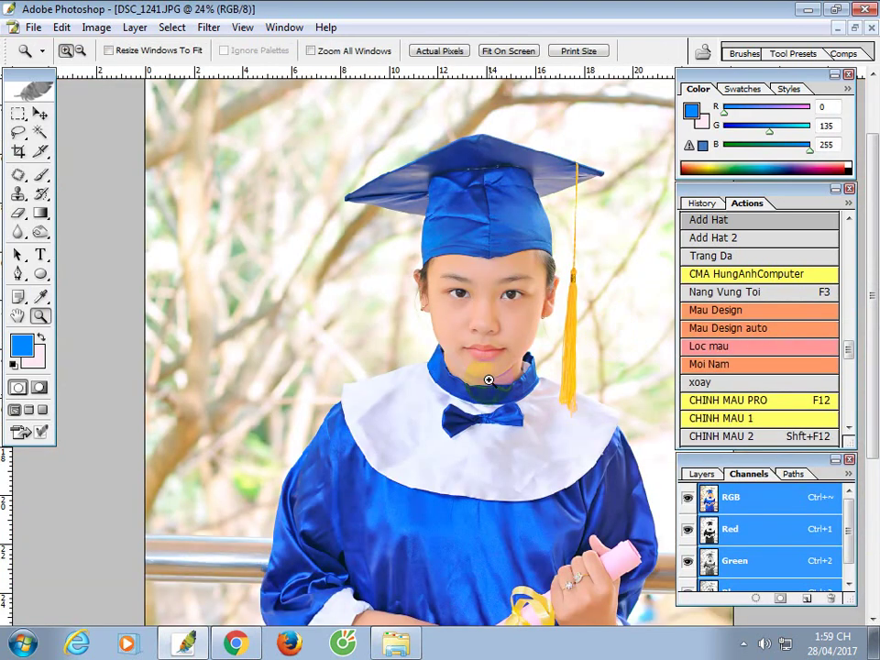
alt+click(571, 429)
alt+click(648, 491)
scroll(708, 587, down, 1)
ctrl+click(706, 576)
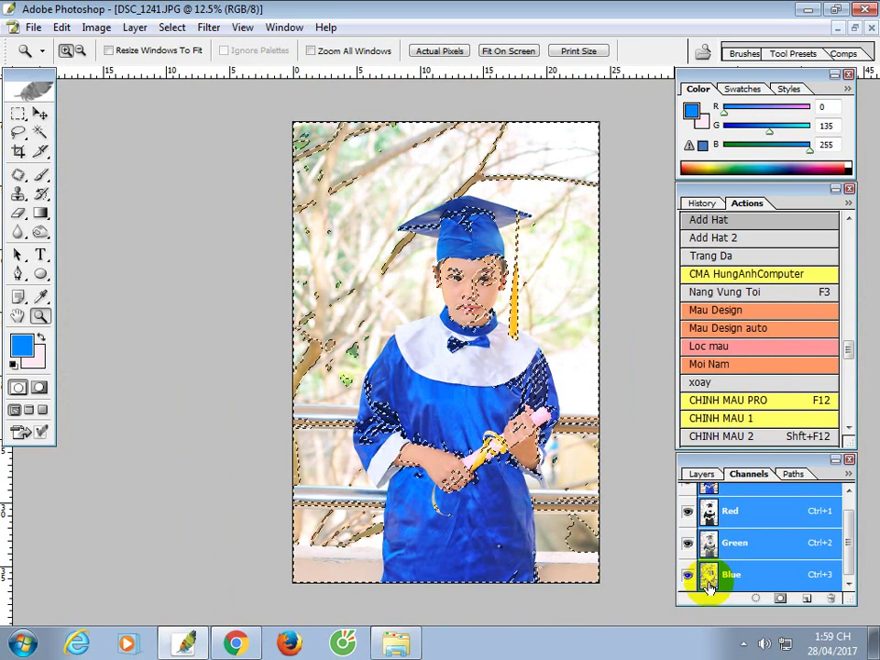
key(ctrl+alt+d)
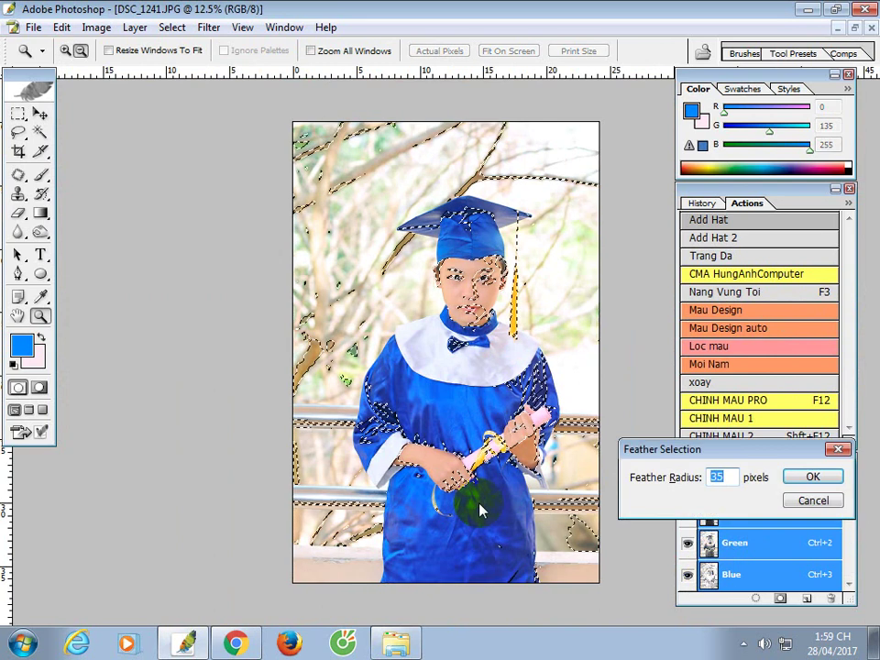
key(Return)
Brighten the feathered dark areas with Levels by setting the white input level to 234.
key(ctrl+l)
click(464, 556)
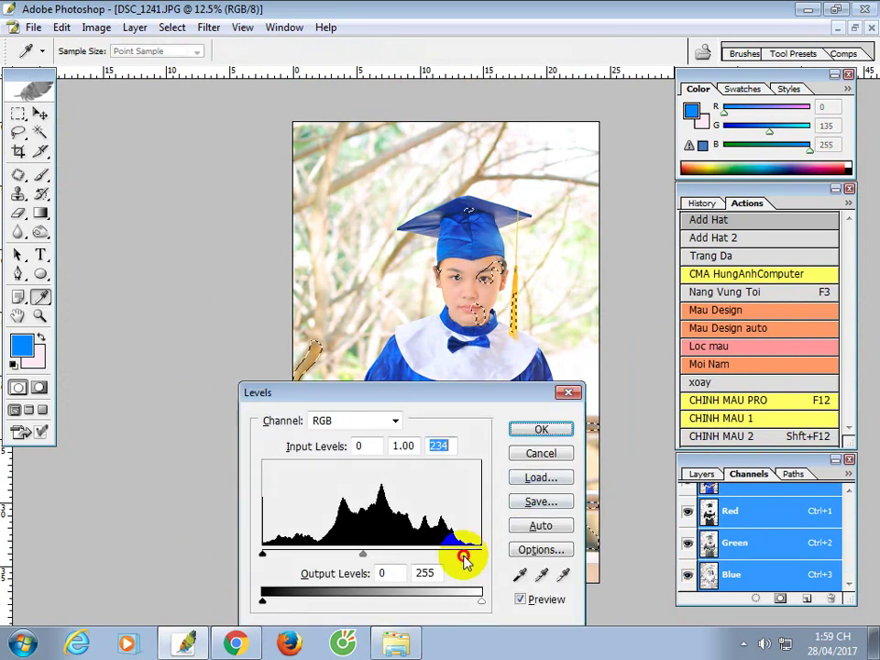
key(Return)
Lower the saturation of the feathered dark areas to -11 with Hue/Saturation.
key(ctrl+u)
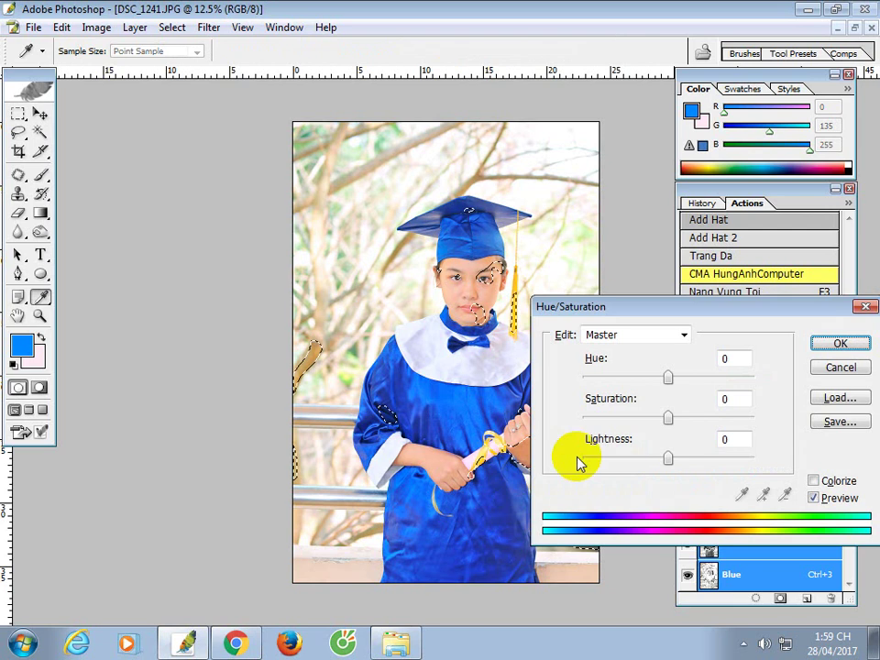
drag(662, 414, 659, 414)
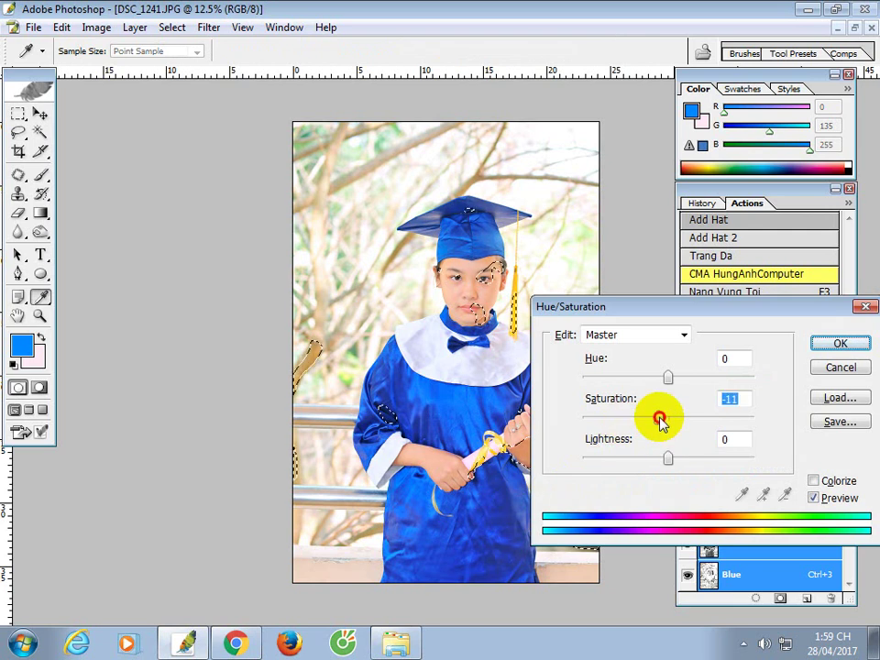
key(Return)
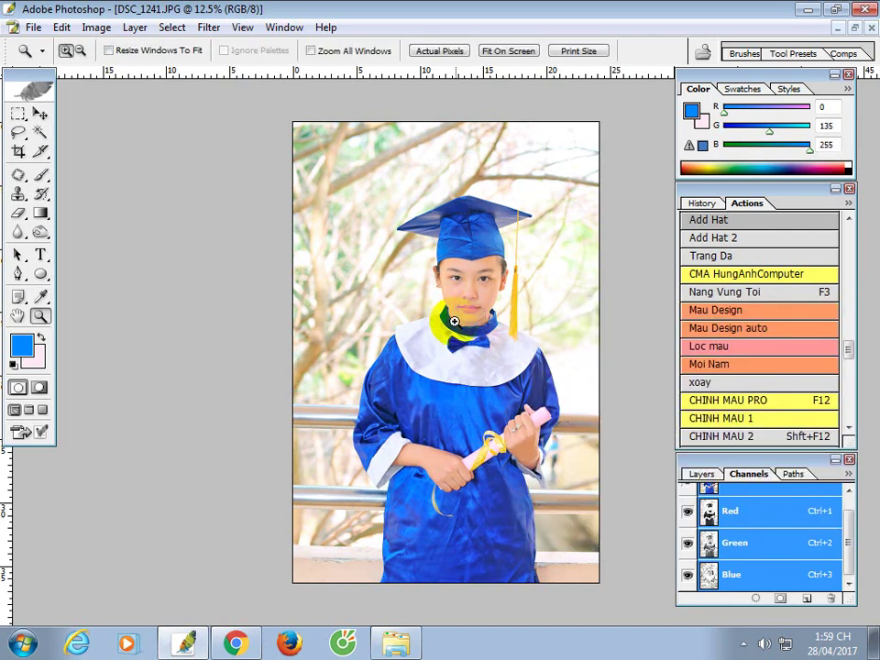
Paint a Quick Mask over the temples, ears, eyes, side of the nose, mouth corner and jaw shadow and turn it into a selection.
drag(409, 235, 481, 338)
key(q)
key(b)
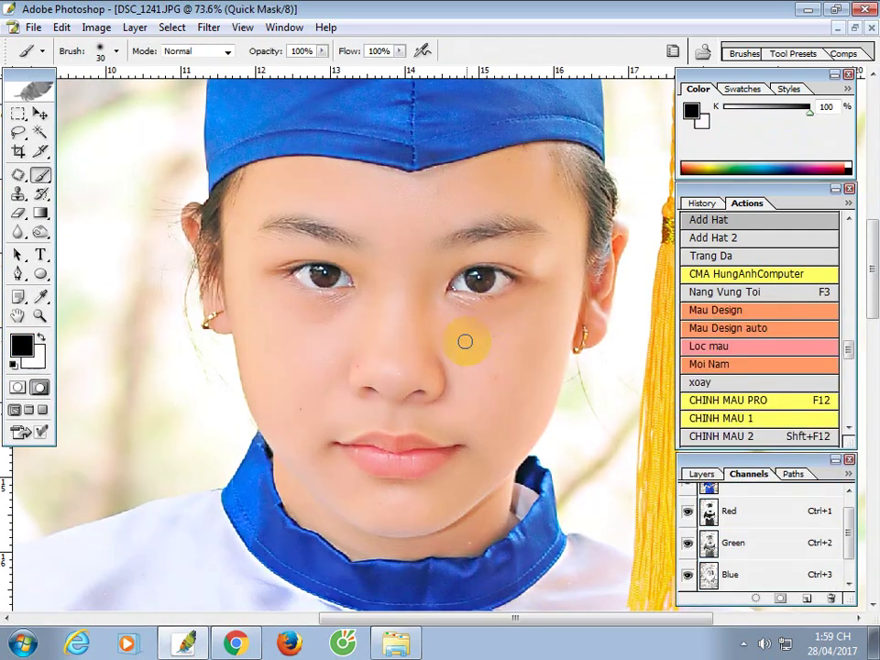
key(])
mouse_move(268, 180)
mouse_down()
mouse_move(224, 207)
mouse_move(204, 284)
mouse_up()
key([)
key([)
mouse_move(277, 267)
mouse_down()
mouse_move(325, 267)
mouse_move(350, 286)
mouse_move(314, 275)
mouse_up()
mouse_move(477, 279)
mouse_down()
mouse_move(495, 287)
mouse_move(481, 279)
mouse_move(499, 274)
mouse_up()
key(])
key(])
mouse_move(595, 332)
mouse_down()
mouse_move(603, 291)
mouse_move(609, 227)
mouse_move(598, 242)
mouse_move(597, 219)
mouse_move(534, 156)
mouse_move(486, 179)
mouse_up()
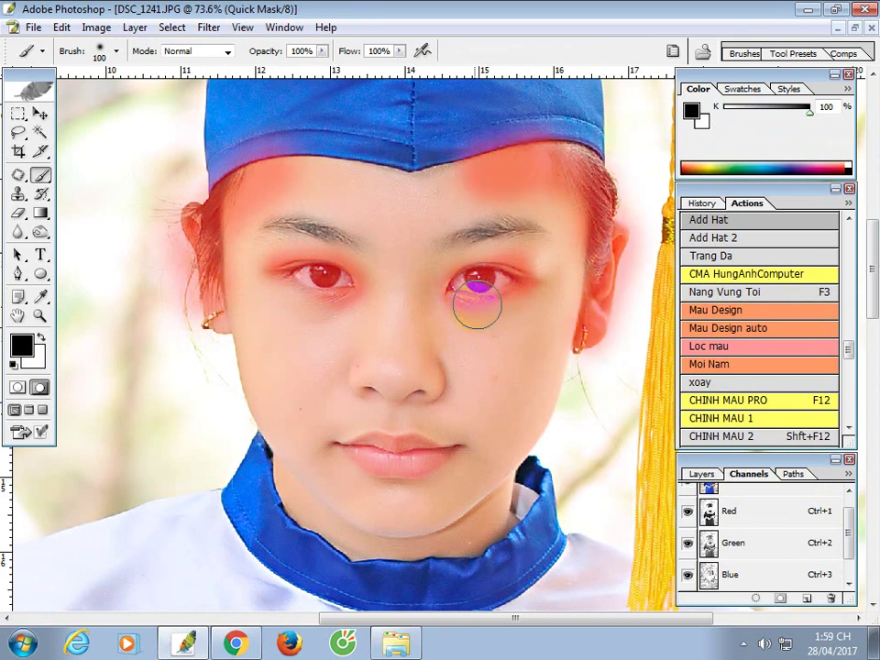
drag(436, 284, 434, 359)
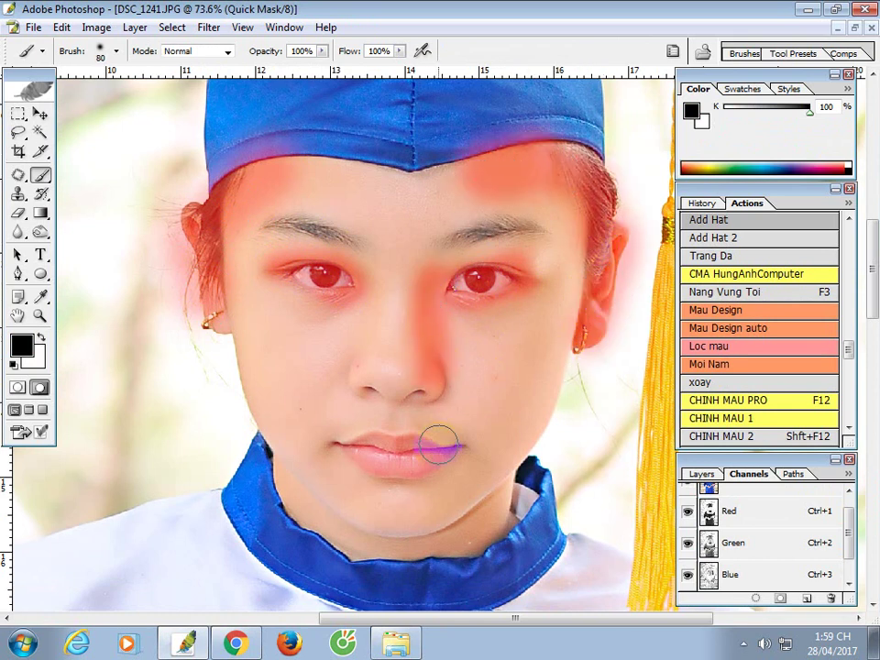
drag(475, 475, 395, 517)
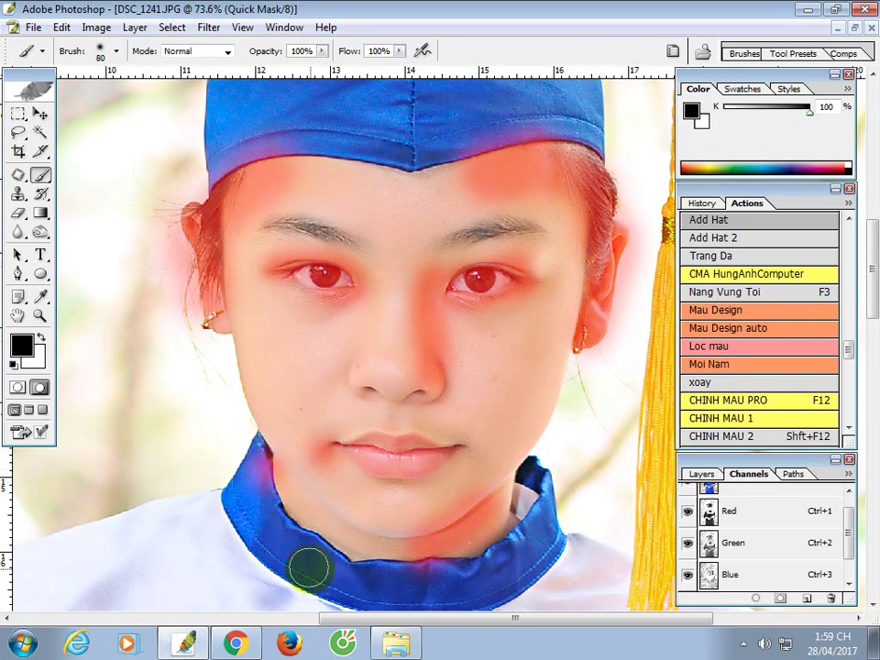
key(q)
Slightly reduce the saturation of the selected temple, eye, nose and jaw areas with Hue/Saturation.
key(ctrl+u)
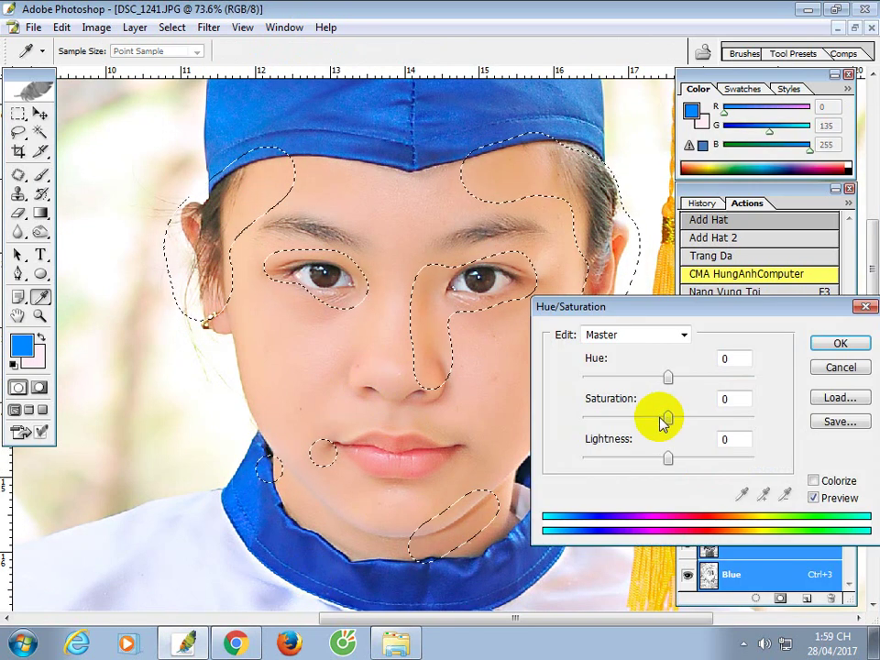
drag(667, 420, 663, 424)
key(Return)
Adjust the Yellows in the selected skin with Selective Color, raising magenta to +6% and reducing yellow, and clear the selection.
key(alt+i)
key(a)
key(s)
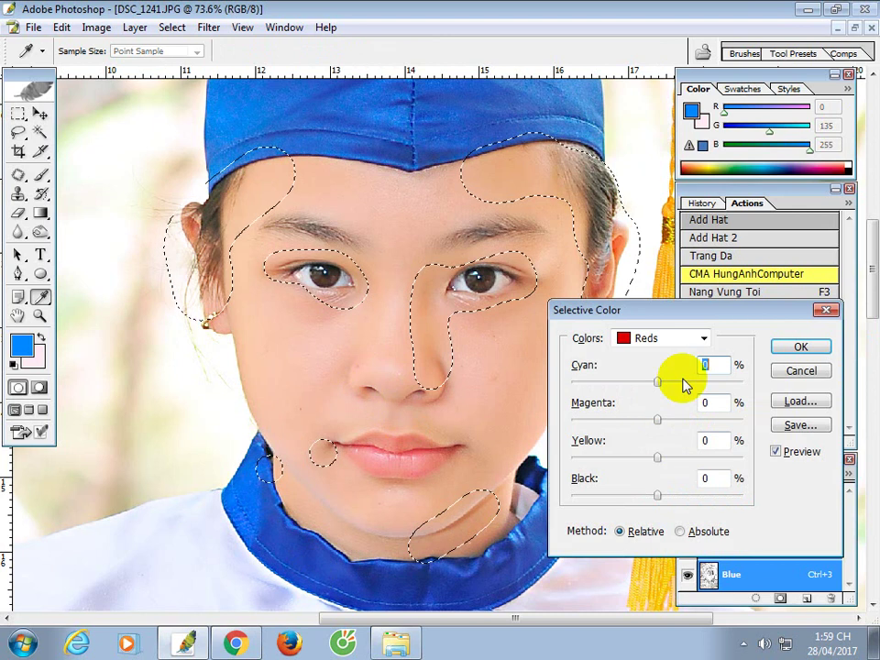
click(682, 340)
click(680, 369)
drag(657, 420, 668, 420)
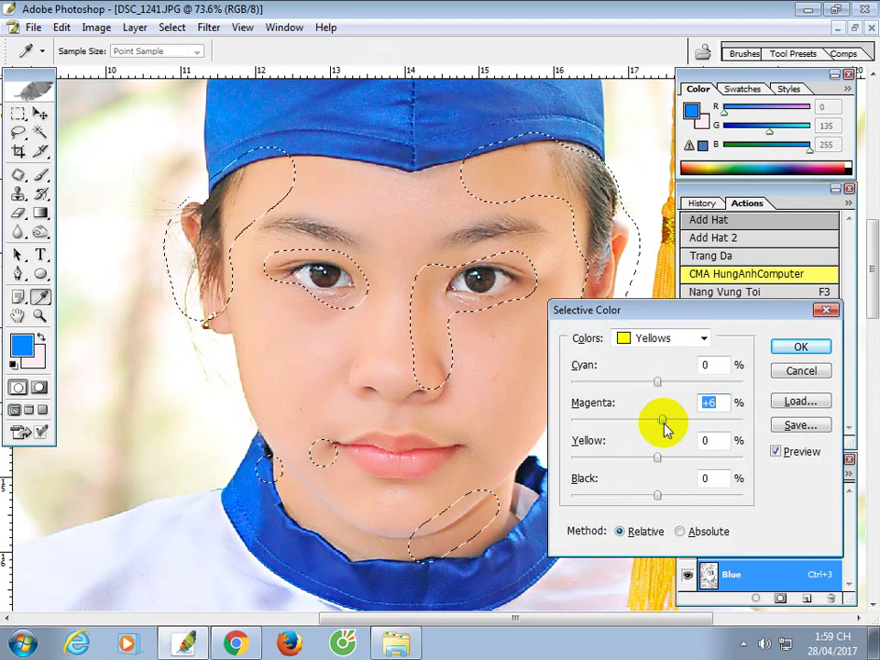
click(648, 458)
key(Return)
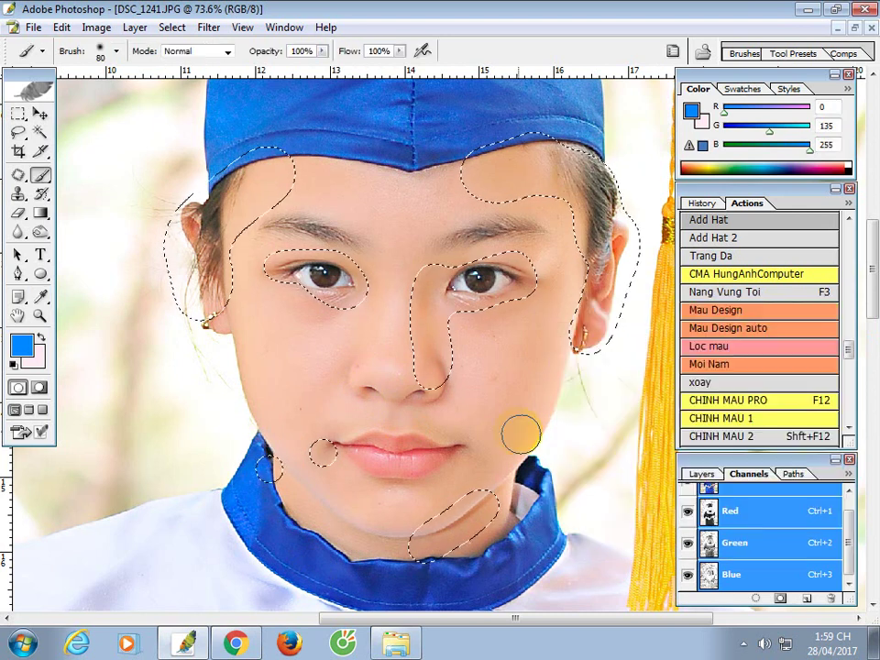
key(ctrl+d)
Paint a Quick Mask with a larger brush over the face's outer edges, eyes, nose, cheek and chin and turn it into a selection.
key(q)
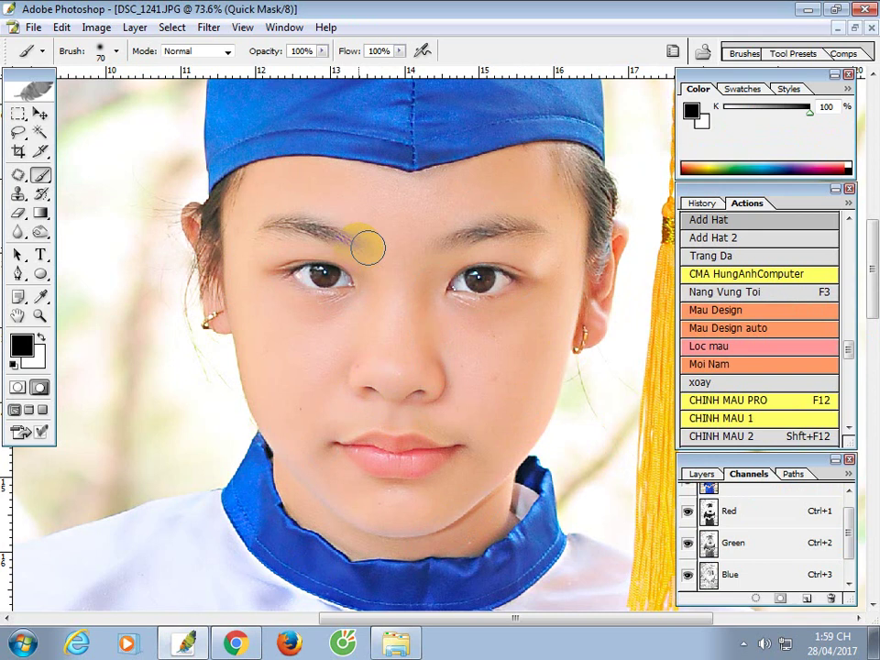
key(bracketright)
key(bracketright)
key(bracketright)
key(bracketright)
mouse_move(291, 174)
mouse_down()
mouse_move(222, 330)
mouse_move(294, 278)
mouse_move(268, 266)
mouse_move(357, 284)
mouse_move(455, 273)
mouse_move(436, 358)
mouse_move(459, 317)
mouse_move(507, 289)
mouse_up()
key(bracketleft)
mouse_move(502, 185)
mouse_down()
mouse_move(574, 246)
mouse_move(585, 330)
mouse_move(566, 370)
mouse_move(558, 242)
mouse_up()
mouse_move(484, 463)
mouse_down()
mouse_move(436, 436)
mouse_move(413, 391)
mouse_move(425, 400)
mouse_move(362, 371)
mouse_move(366, 329)
mouse_move(301, 469)
mouse_move(261, 406)
mouse_move(230, 416)
mouse_move(498, 601)
mouse_move(492, 526)
mouse_move(444, 559)
mouse_move(451, 496)
mouse_move(392, 487)
mouse_move(326, 501)
mouse_move(530, 345)
mouse_up()
key(q)
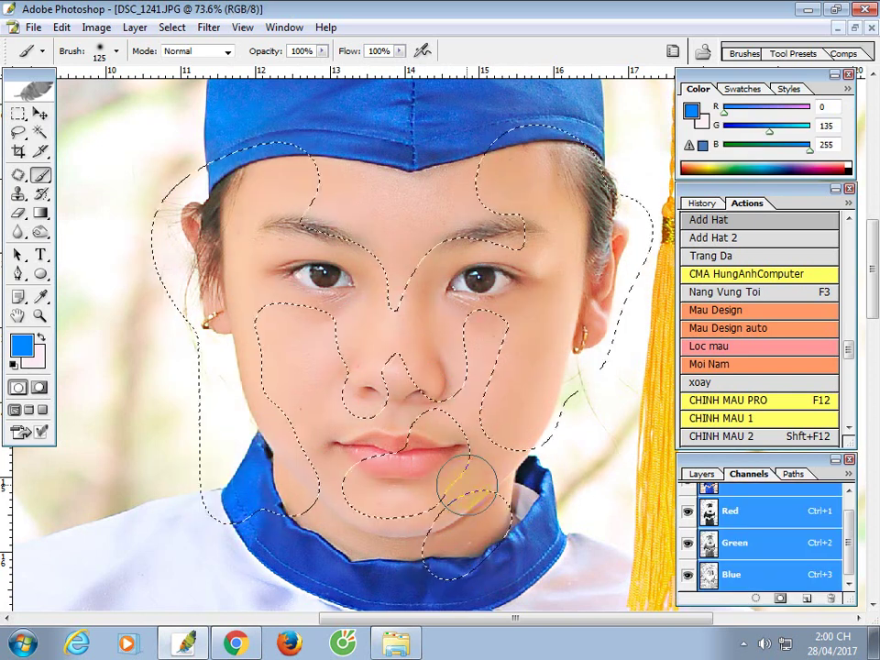
Slightly desaturate the newly selected face edges, eyes, nose and chin with Hue/Saturation.
key(ctrl+u)
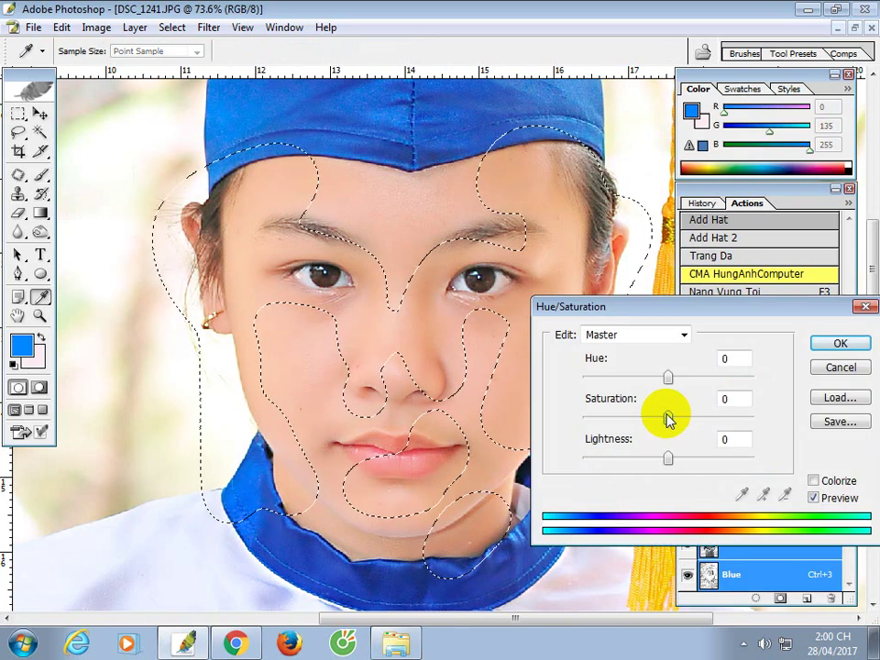
drag(668, 419, 663, 417)
key(Return)
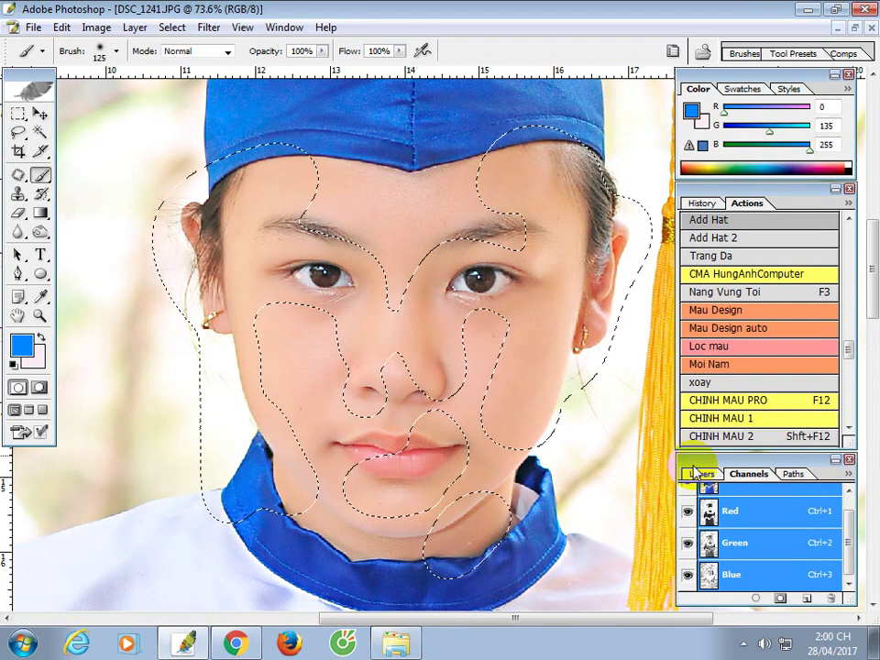
Add a little magenta to the Yellows in the selected face areas with Selective Color and clear the selection.
key(alt+i)
key(a)
key(s)
click(684, 340)
click(682, 369)
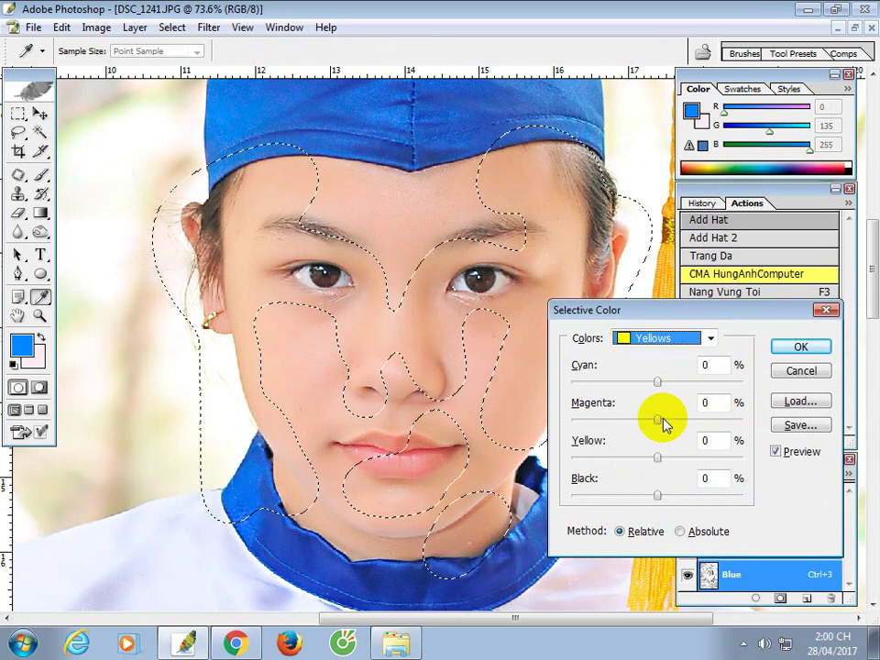
click(661, 419)
key(Return)
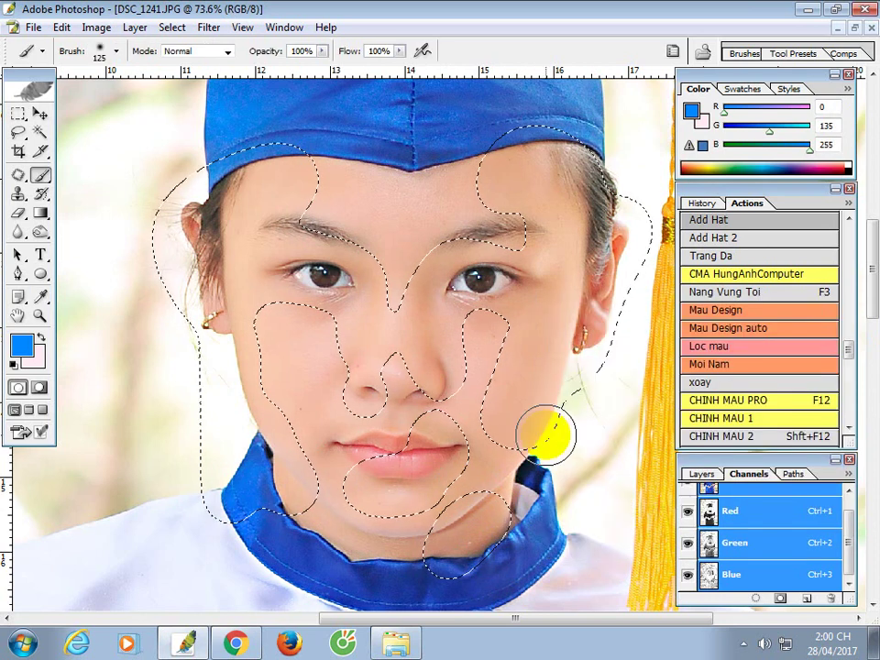
key(ctrl+d)
key(z)
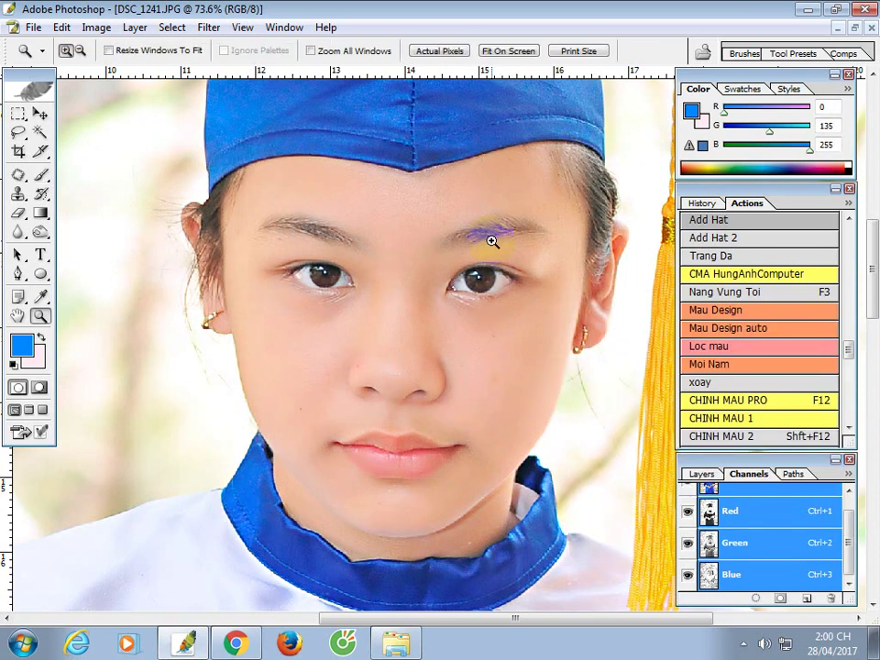
Patch the small blemish on the cheek below the eye nearer the tassel with clean skin, using the Patch tool.
drag(451, 347, 565, 459)
key(space)
drag(565, 455, 544, 429)
key(j)
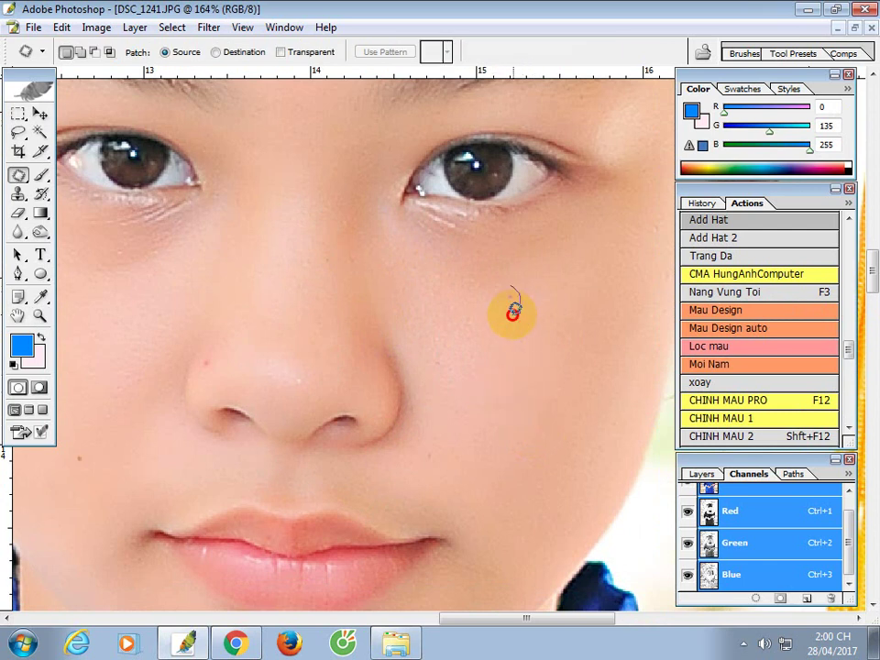
drag(512, 315, 509, 288)
drag(514, 303, 535, 347)
Patch the spot on the side of the nose and the mole on the cheek beside the mouth with clean skin.
key(space)
drag(363, 348, 576, 333)
mouse_move(421, 340)
mouse_down()
mouse_move(432, 360)
mouse_move(442, 321)
mouse_up()
click(440, 321)
key(space)
mouse_move(278, 432)
mouse_down()
mouse_move(313, 310)
mouse_move(326, 333)
mouse_move(319, 309)
mouse_up()
drag(326, 329, 338, 247)
click(340, 246)
Patch the remaining small spots on the nose and along its bridge between the eyes.
key(space)
mouse_move(522, 210)
mouse_down()
mouse_move(382, 394)
mouse_move(358, 460)
mouse_up()
drag(363, 454, 360, 407)
click(363, 395)
key(space)
drag(369, 369, 438, 448)
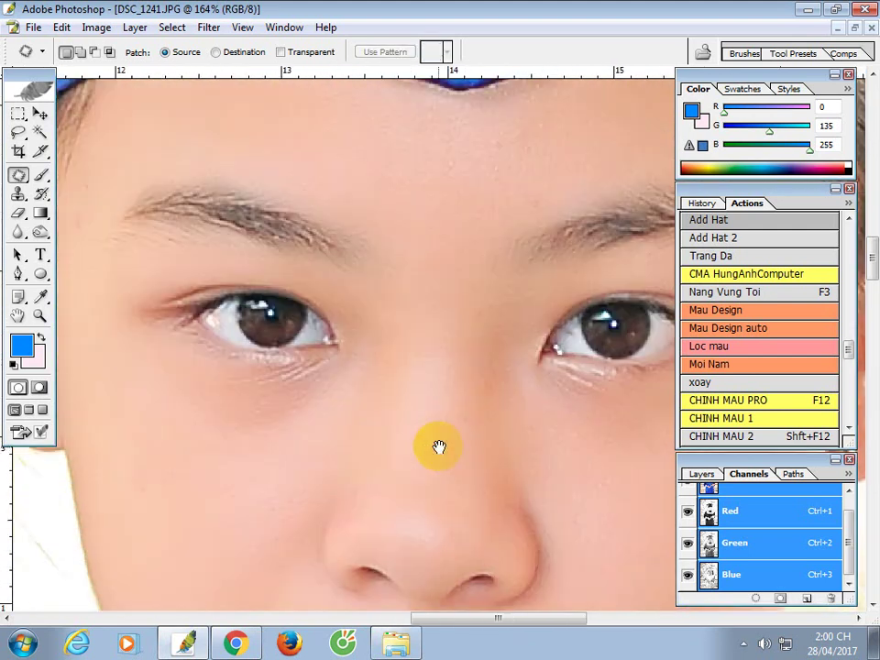
mouse_move(466, 413)
mouse_down()
mouse_move(436, 421)
mouse_move(460, 416)
mouse_up()
drag(451, 419, 449, 439)
click(488, 364)
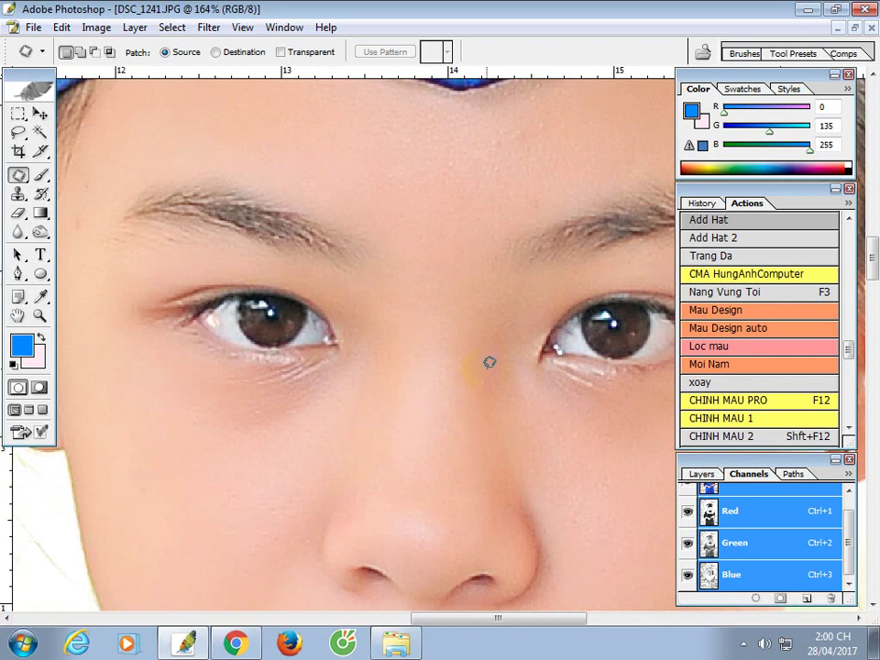
mouse_move(475, 386)
mouse_down()
mouse_move(503, 384)
mouse_move(464, 374)
mouse_up()
Patch the blemishes on the forehead below the cap and next to the hairline with clean skin.
scroll(490, 376, up, 5)
mouse_move(477, 314)
mouse_down()
mouse_move(482, 339)
mouse_move(471, 320)
mouse_move(419, 335)
mouse_move(448, 323)
mouse_move(387, 330)
mouse_move(478, 323)
mouse_move(359, 328)
mouse_move(399, 318)
mouse_up()
click(446, 330)
key(ctrl+d)
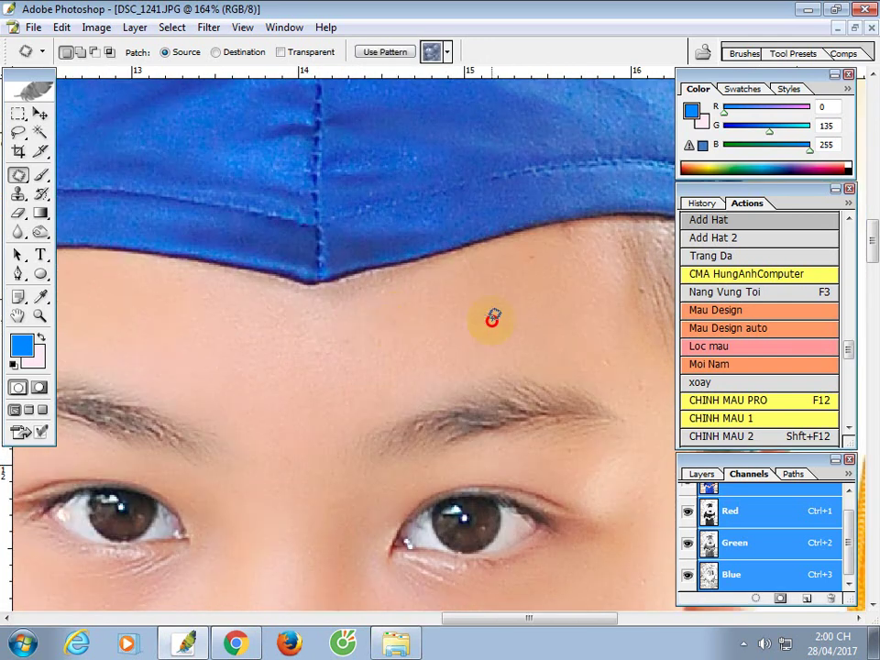
key(ctrl+d)
mouse_move(640, 316)
mouse_down()
mouse_move(387, 363)
mouse_move(383, 345)
mouse_up()
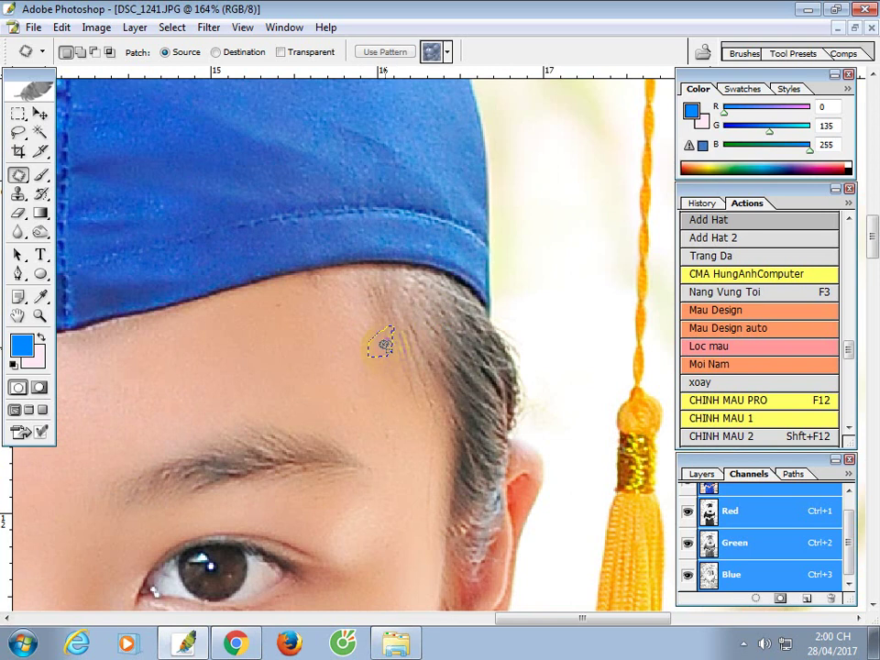
click(332, 343)
Patch the small marks on the temple and above the outer end of the eyebrow.
drag(384, 400, 429, 268)
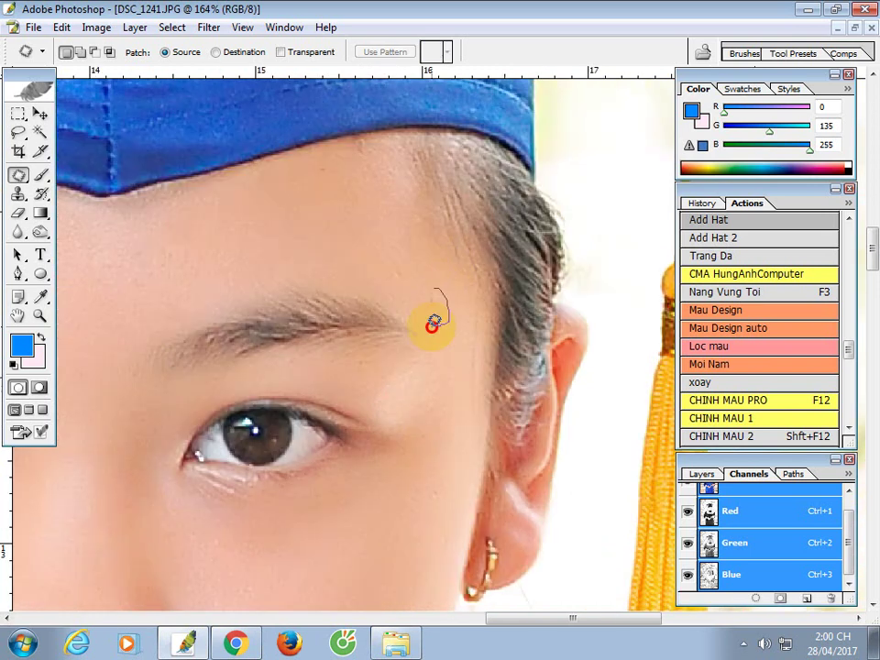
drag(433, 323, 434, 319)
mouse_move(389, 258)
mouse_down()
mouse_move(415, 284)
mouse_move(392, 264)
mouse_up()
drag(402, 278, 371, 260)
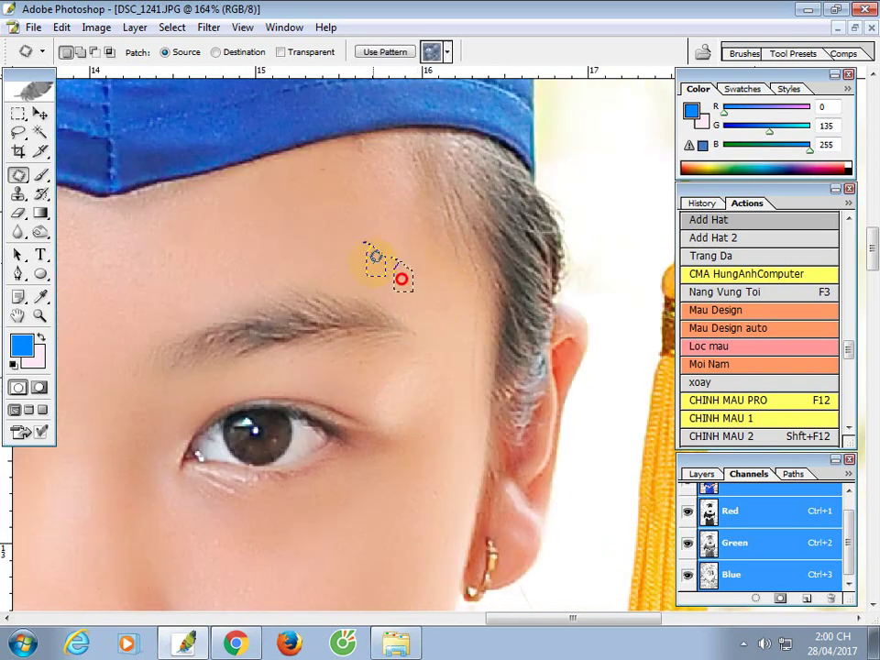
click(479, 348)
drag(466, 369, 452, 325)
click(452, 323)
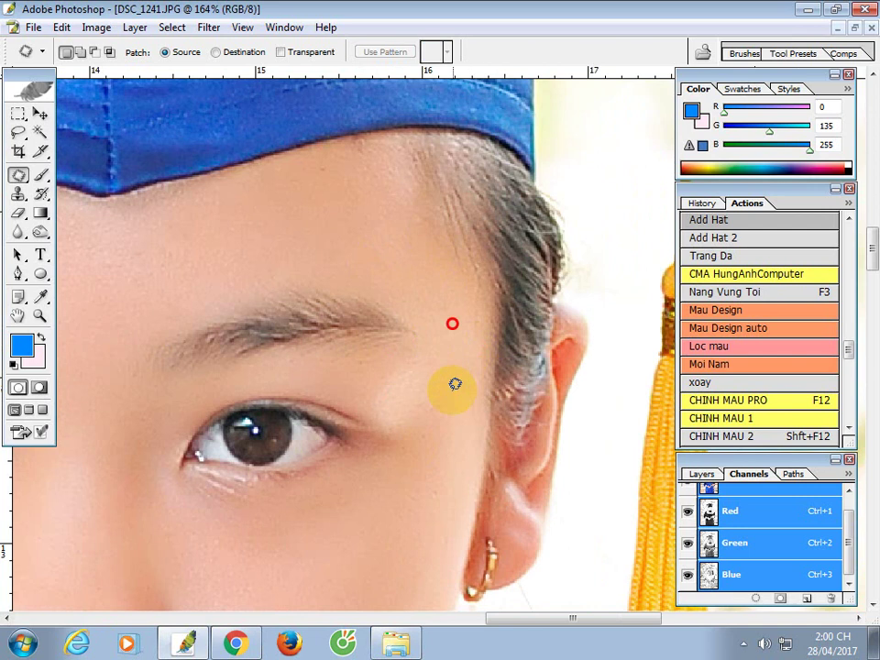
drag(432, 394, 509, 264)
drag(41, 230, 85, 248)
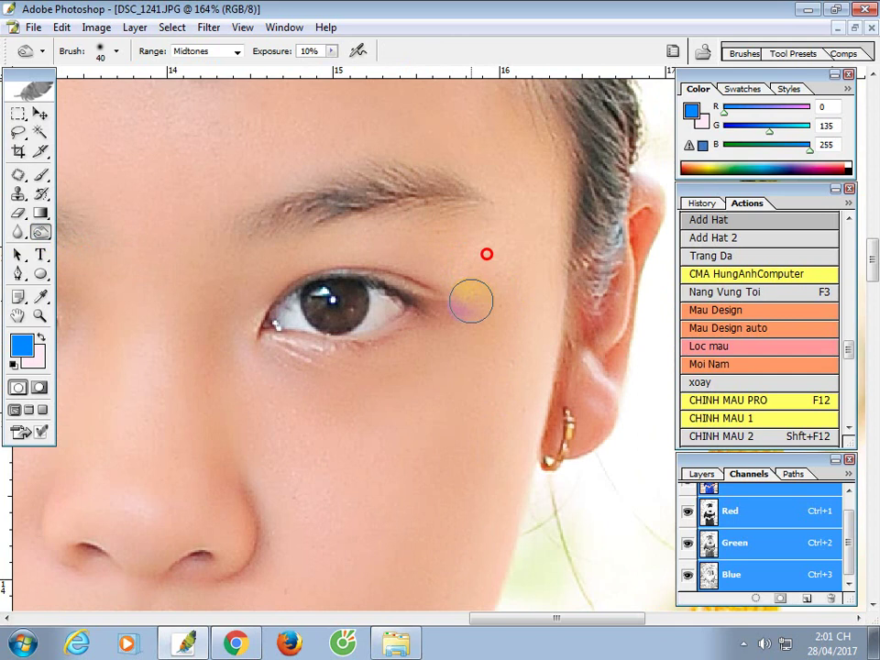
drag(40, 232, 69, 232)
key(z)
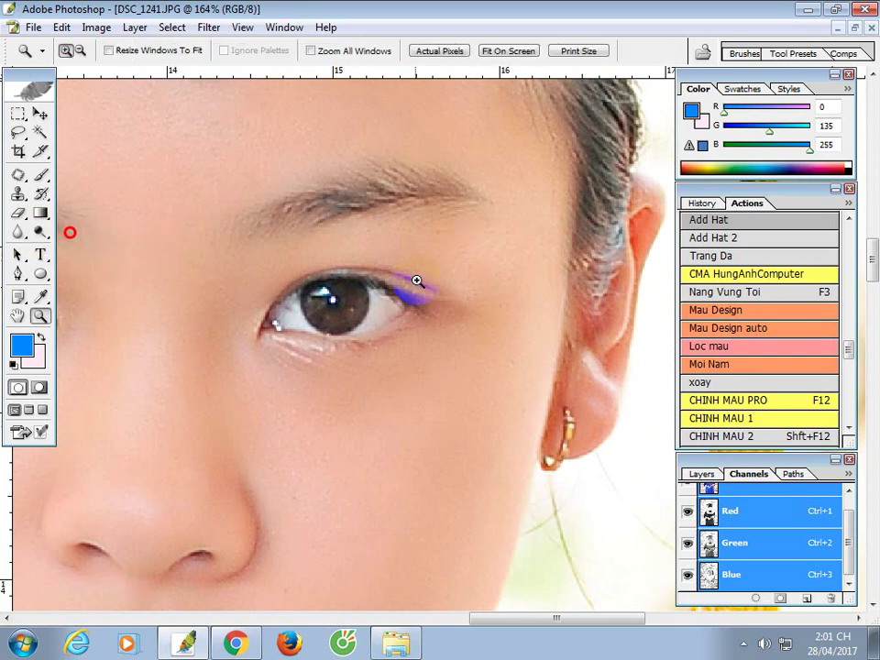
Inspect the retouched face up close, including the eyes, mouth and chin, for remaining blemishes.
right_click(432, 220)
click(474, 260)
drag(410, 304, 589, 436)
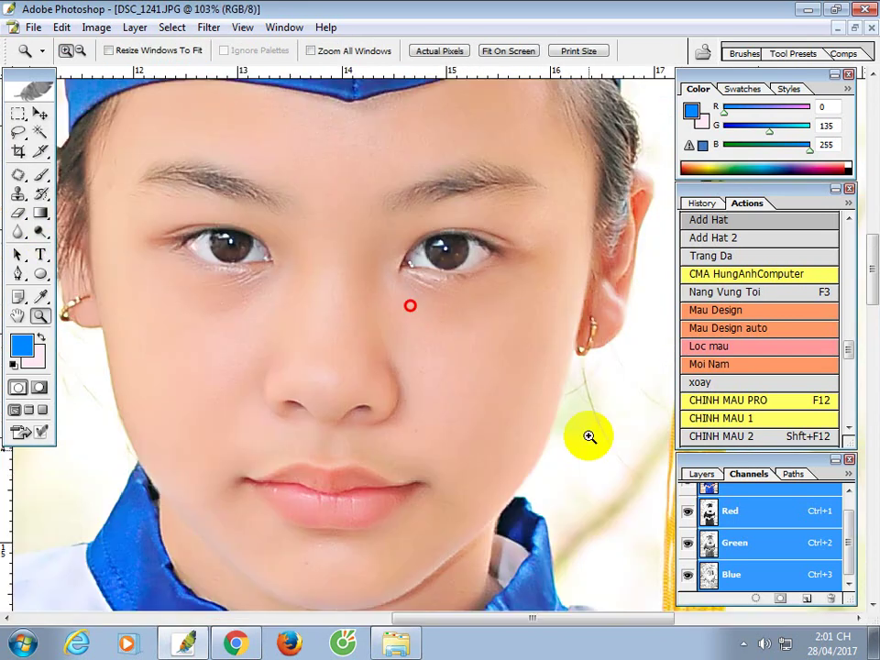
right_click(394, 274)
click(448, 326)
drag(485, 311, 592, 419)
right_click(330, 298)
click(370, 347)
drag(477, 333, 550, 413)
Patch the light spot on the neck below the chin, just above the blue collar.
key(space)
drag(417, 448, 485, 489)
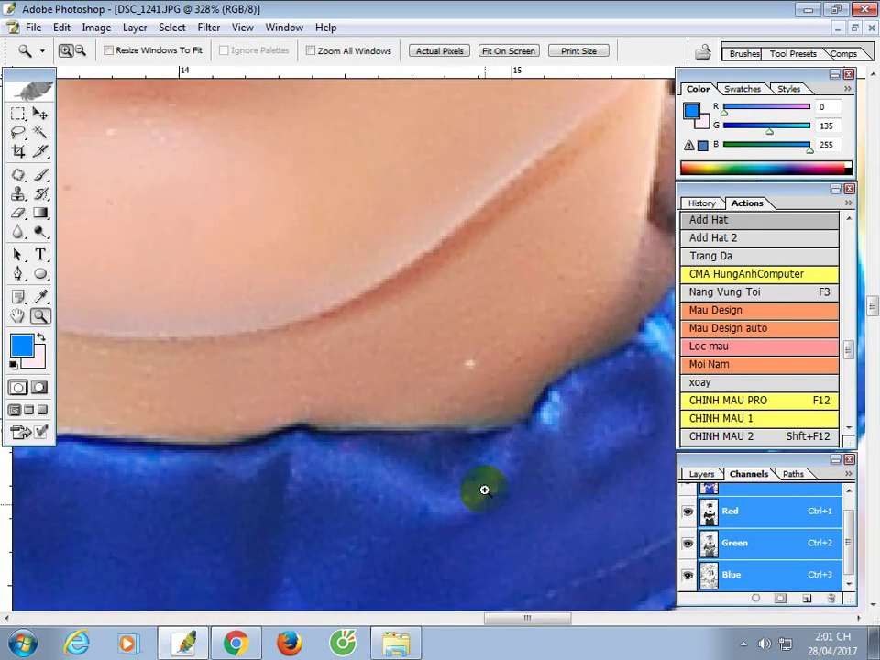
key(j)
drag(471, 352, 480, 385)
drag(375, 316, 546, 422)
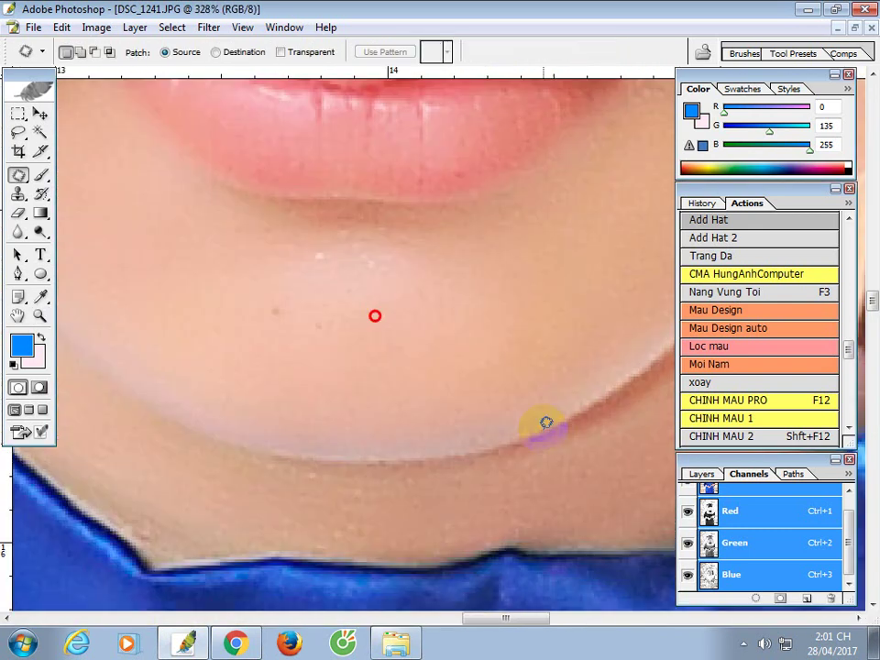
Patch the mole and the small light and dark spots on the chin below the lower lip.
mouse_move(280, 268)
mouse_down()
mouse_move(353, 365)
mouse_move(324, 389)
mouse_up()
mouse_move(406, 317)
mouse_down()
mouse_move(418, 323)
mouse_move(407, 318)
mouse_up()
drag(408, 337, 357, 352)
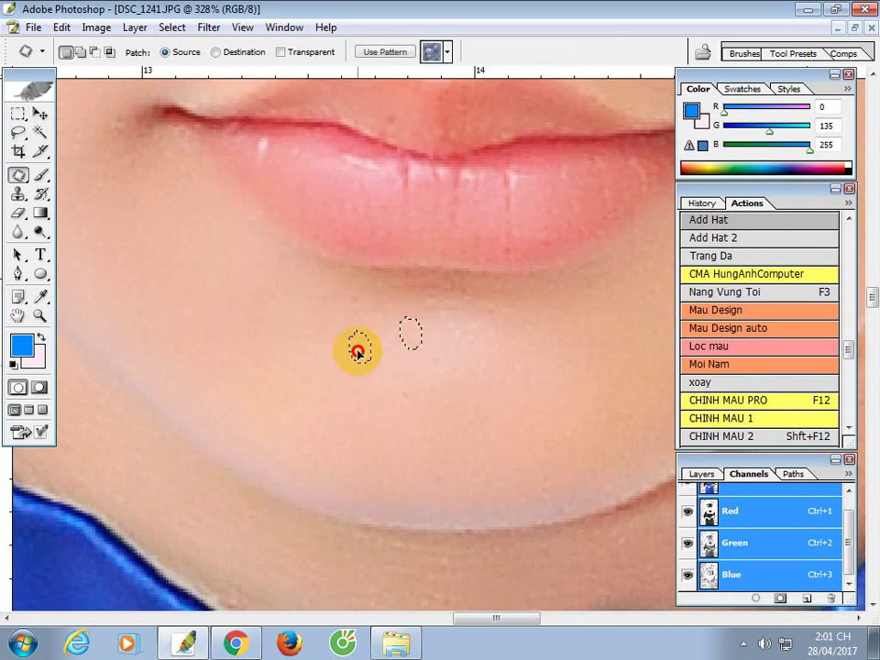
mouse_move(397, 382)
mouse_down()
mouse_move(393, 417)
mouse_move(394, 399)
mouse_up()
drag(402, 401, 338, 381)
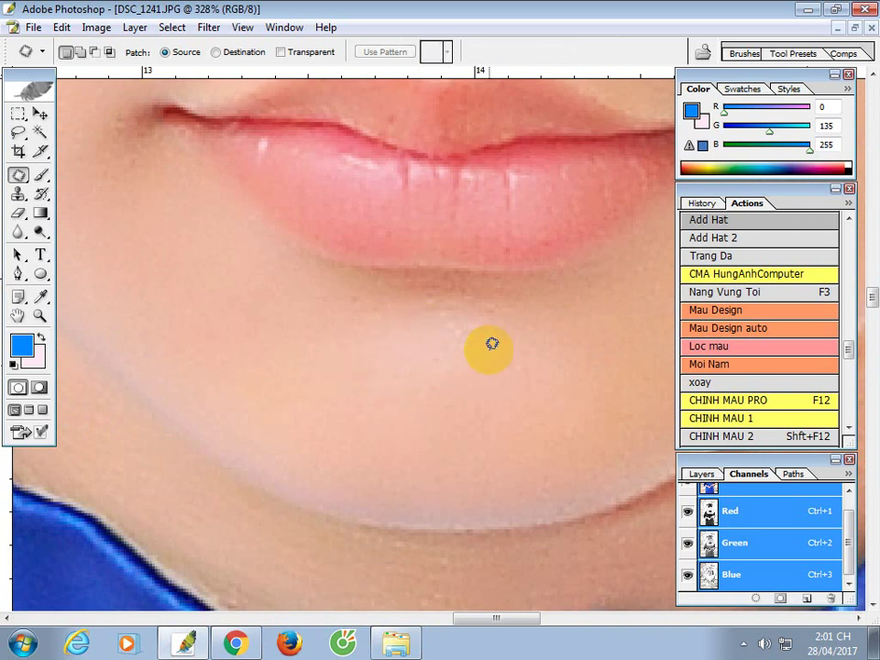
mouse_move(466, 321)
mouse_down()
mouse_move(464, 358)
mouse_move(460, 346)
mouse_up()
drag(464, 348, 411, 358)
Adjust the tonal range of the whole photo with Levels.
key(ctrl+space)
key(ctrl+0)
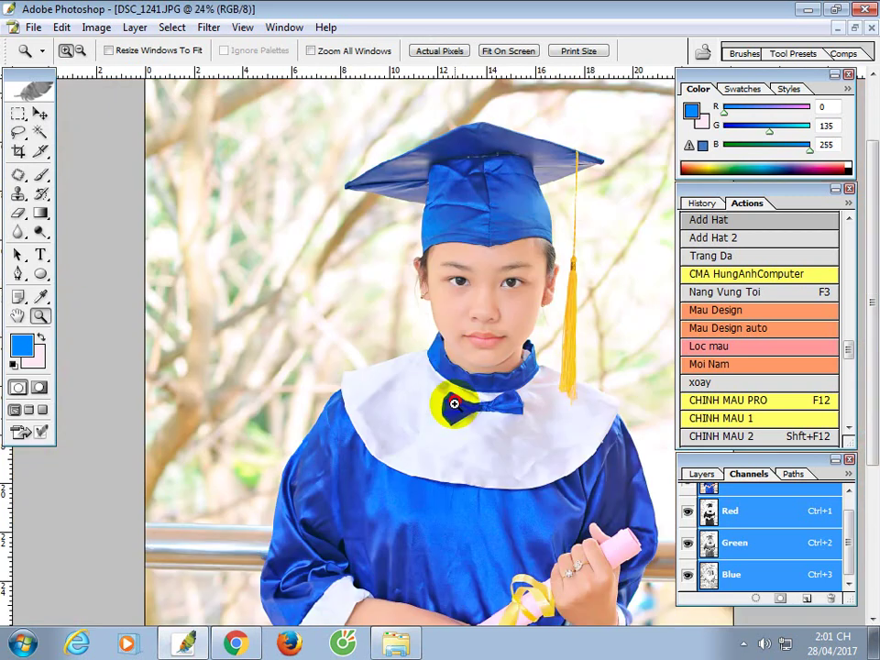
key(ctrl+minus)
key(ctrl+minus)
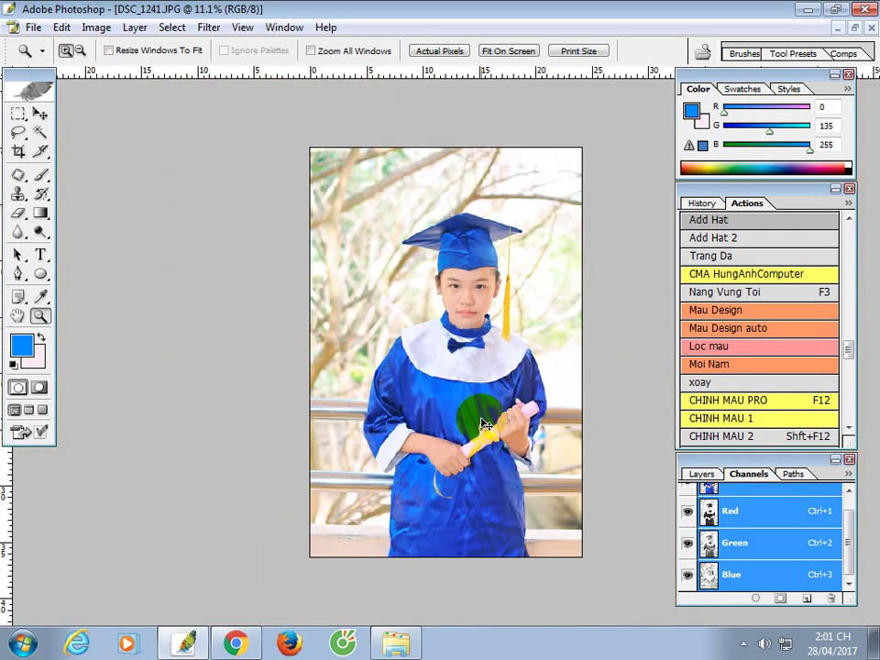
key(ctrl+l)
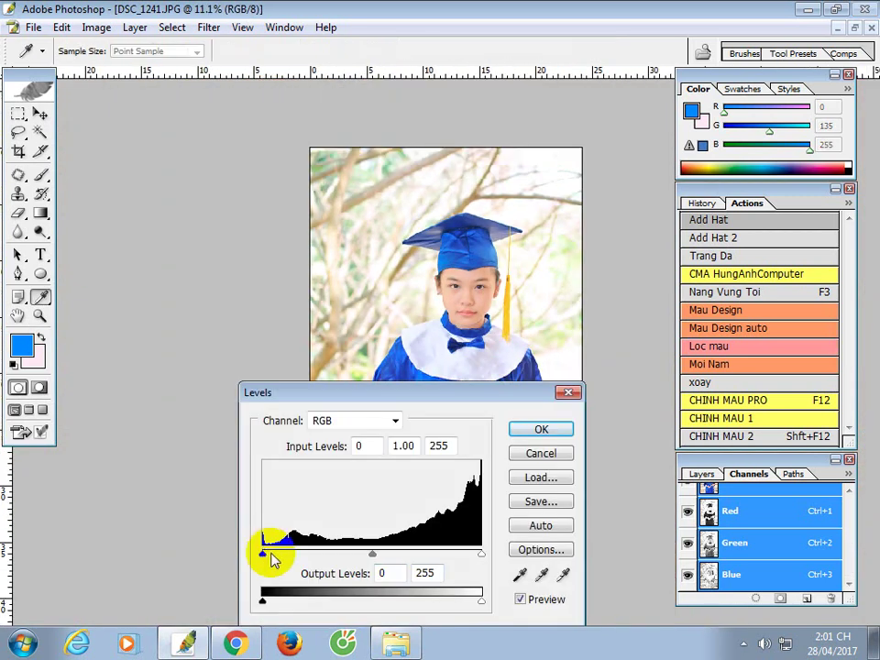
key(Escape)
Load the Blue channel as a selection, invert it and feather its edges.
drag(411, 264, 377, 374)
ctrl+click(712, 575)
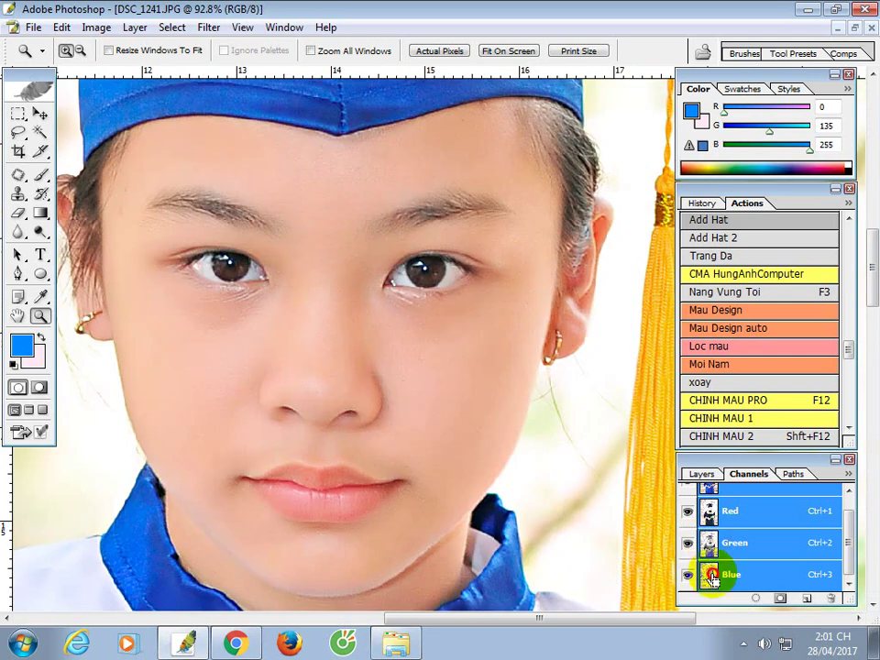
key(ctrl+alt+d)
key(Return)
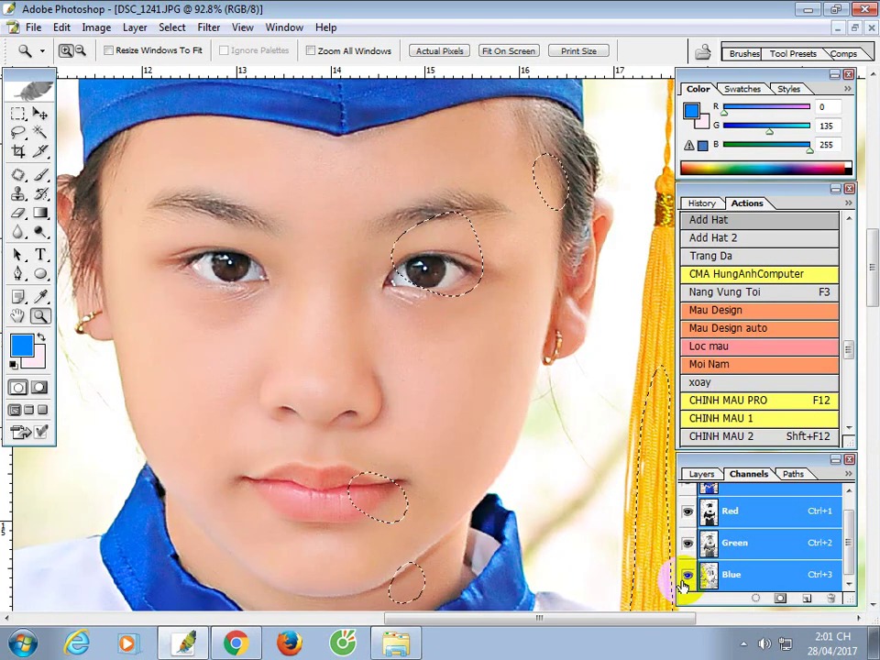
Lower the saturation of the selected areas to -8 with Hue/Saturation and clear the selection.
key(ctrl+u)
drag(668, 415, 662, 415)
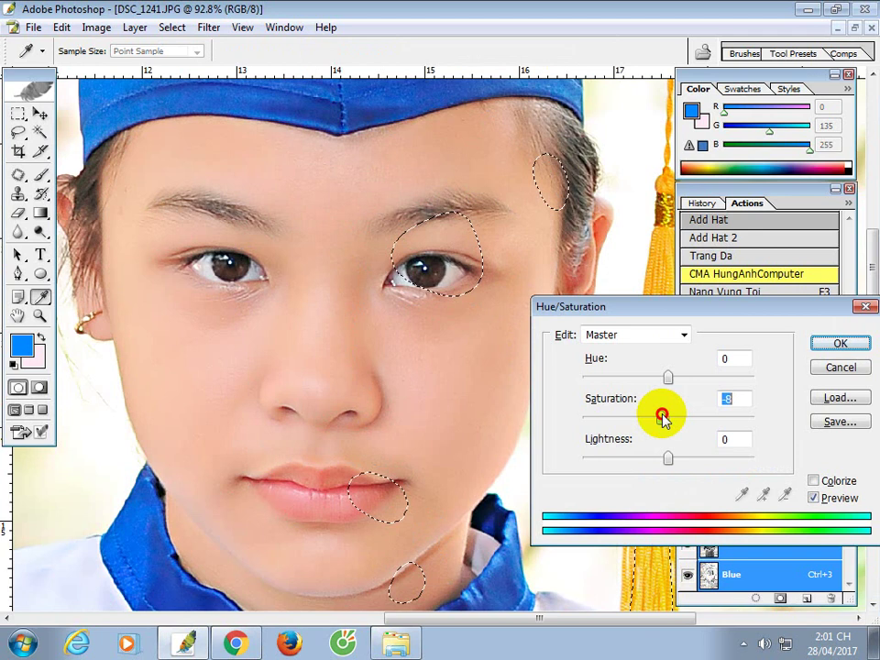
key(Return)
key(ctrl+d)
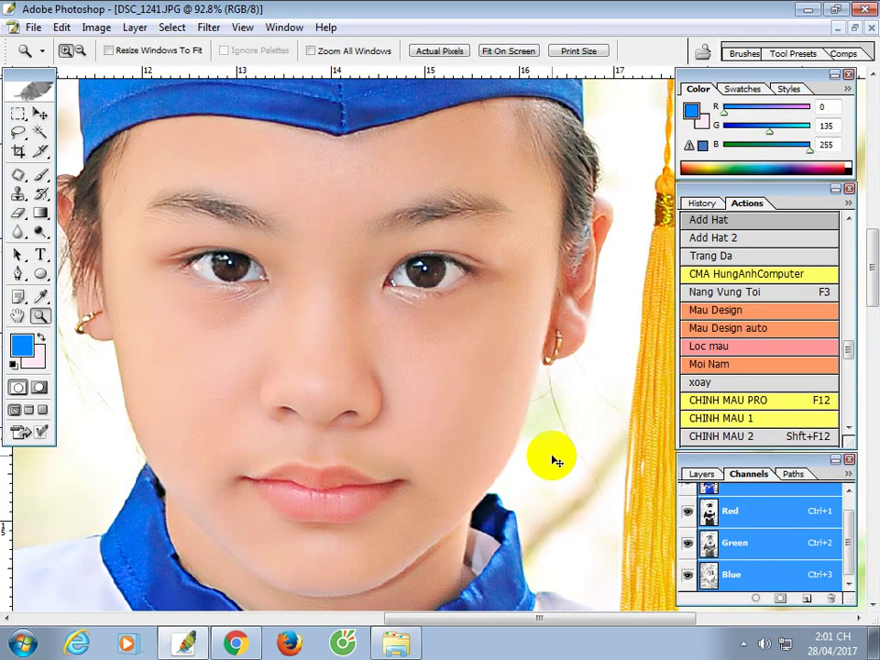
Apply Selective Color with cyan +9% in the Reds, and magenta +4% and reduced yellow in the Yellows.
key(alt+i)
key(a)
key(s)
click(665, 382)
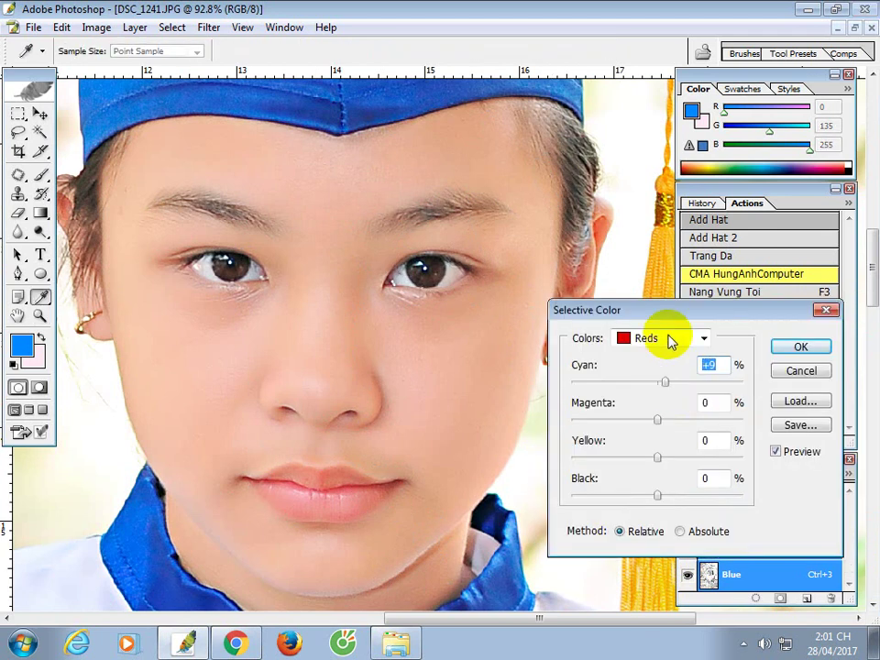
click(670, 341)
click(662, 366)
click(661, 420)
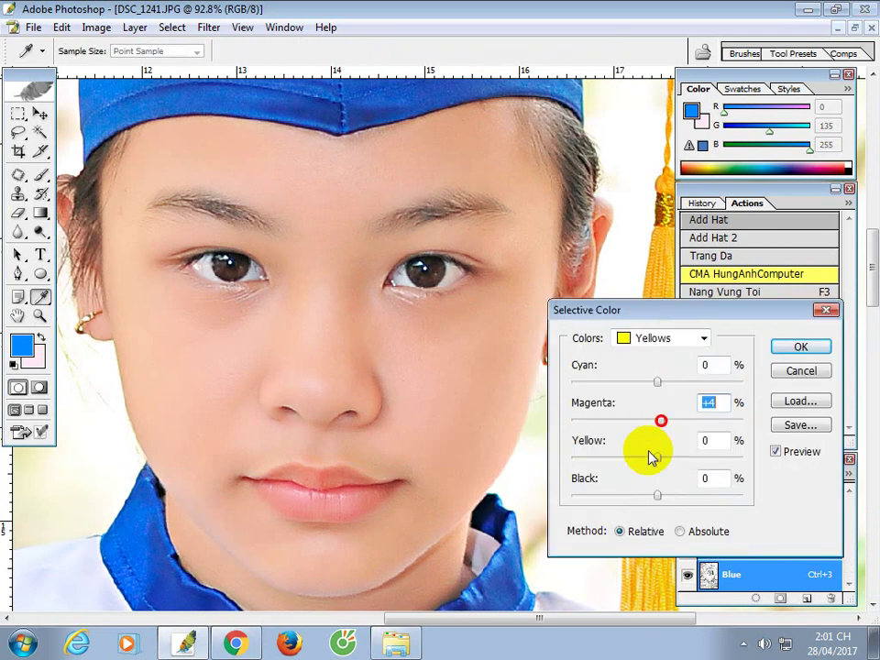
click(651, 458)
key(Return)
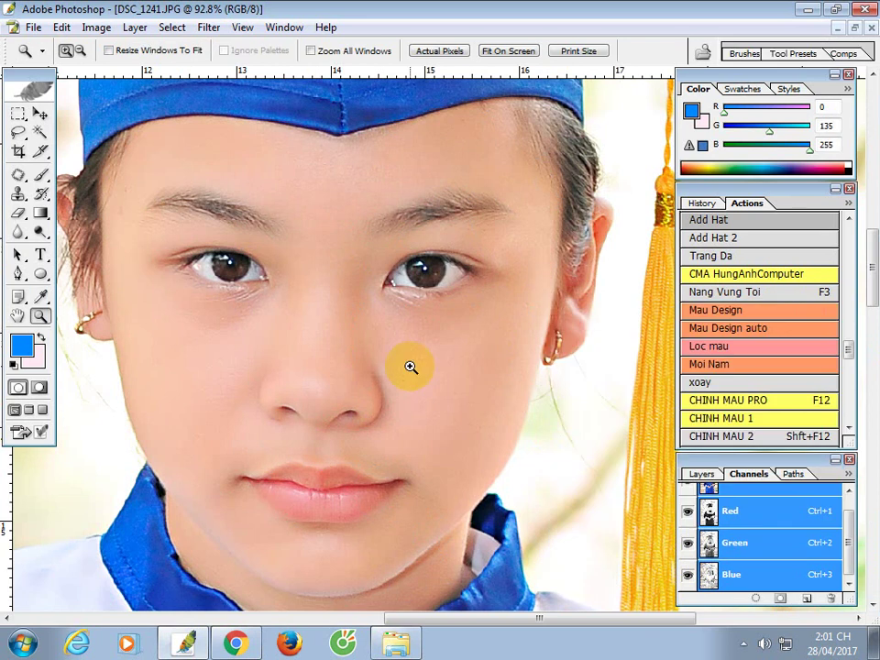
Compare the whole retouched photo with the original snapshot in the history, returning to the latest Selective Color state.
key(ctrl+0)
scroll(476, 396, down, 3)
key(ctrl+0)
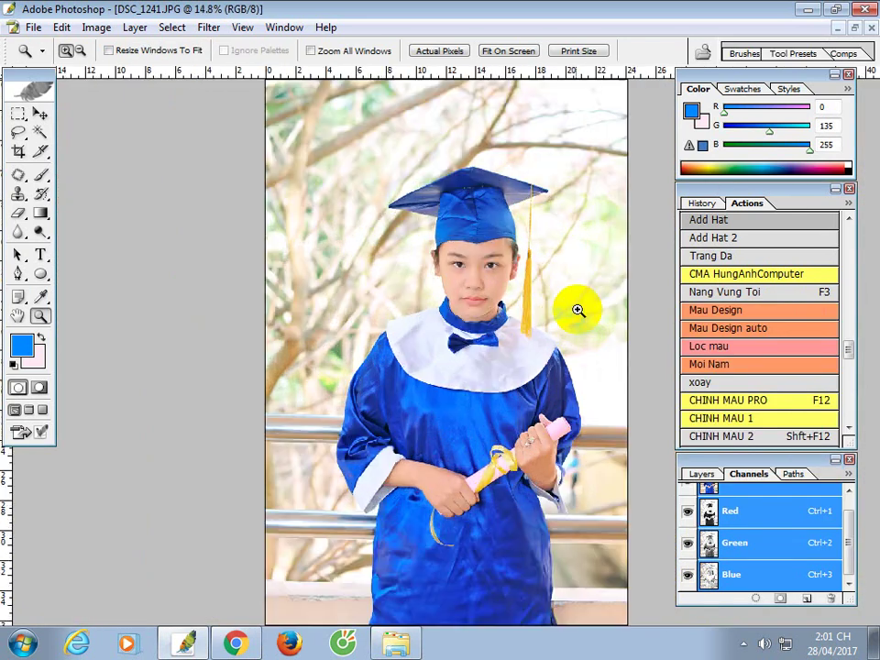
click(698, 203)
click(732, 228)
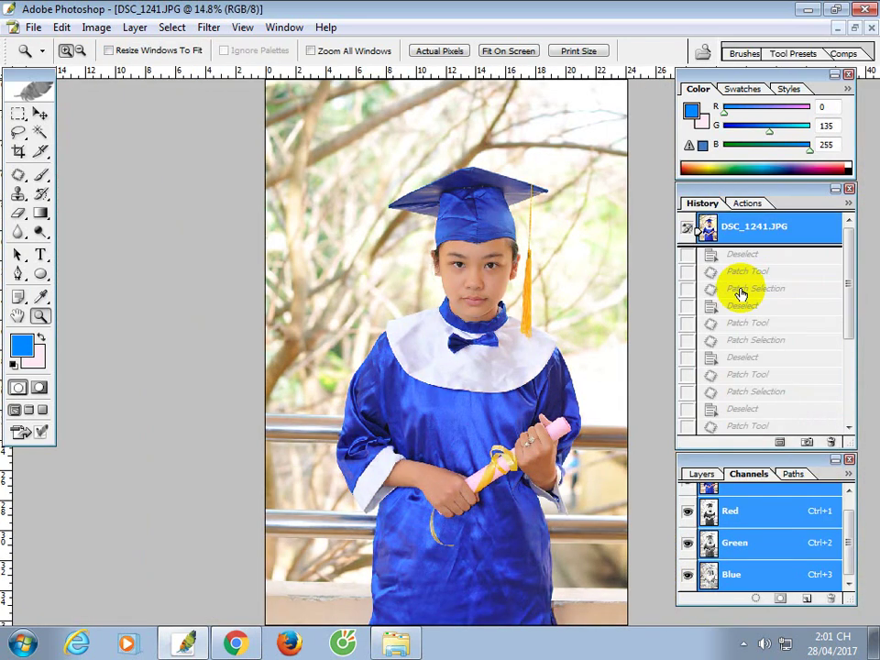
scroll(741, 385, down, 5)
click(742, 425)
scroll(722, 271, up, 5)
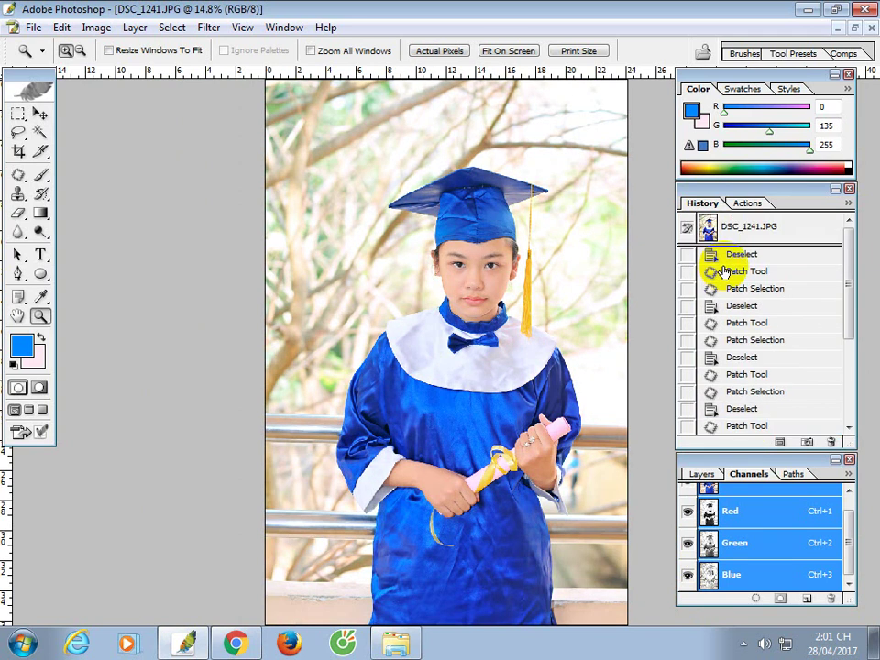
click(711, 228)
scroll(744, 431, down, 5)
click(744, 426)
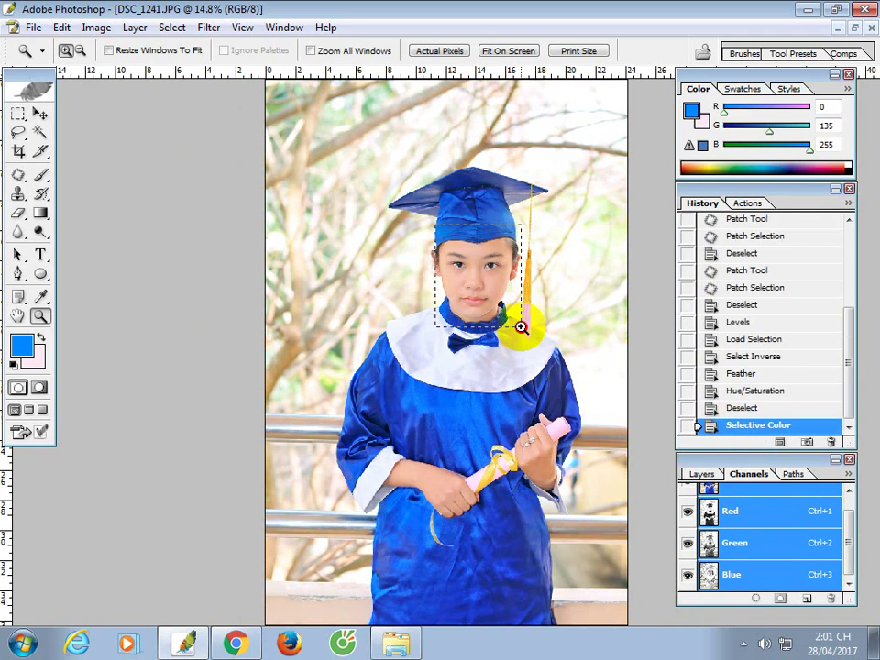
Compare the face close up between the original snapshot and the latest Selective Color state.
drag(520, 327, 520, 328)
scroll(760, 291, up, 2)
scroll(760, 291, up, 2)
click(750, 225)
scroll(741, 262, down, 1)
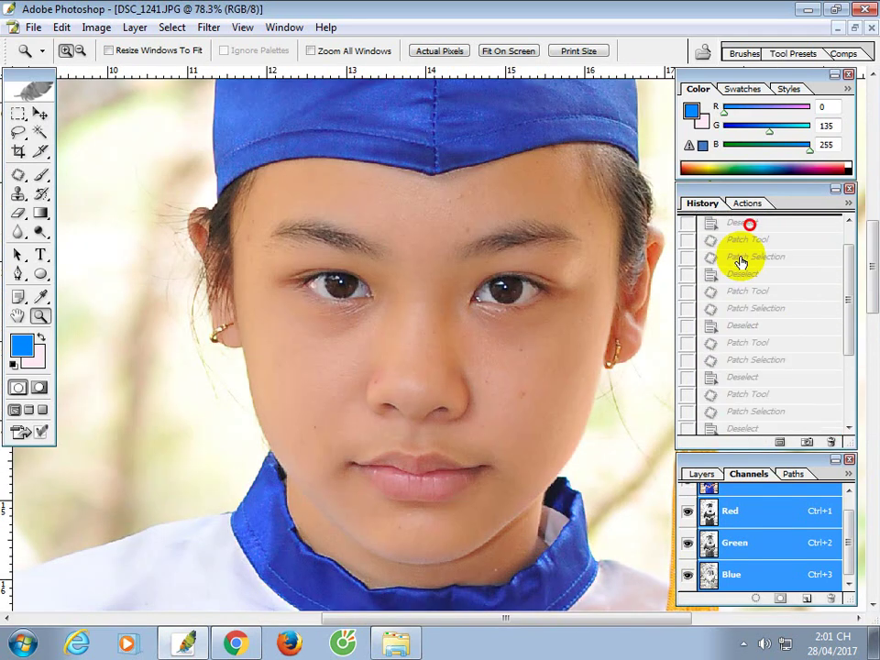
scroll(745, 367, down, 5)
click(747, 426)
Clone-stamp the reddish creases along the lower lid beneath the iris of the eye on the photo's right.
drag(325, 225, 562, 346)
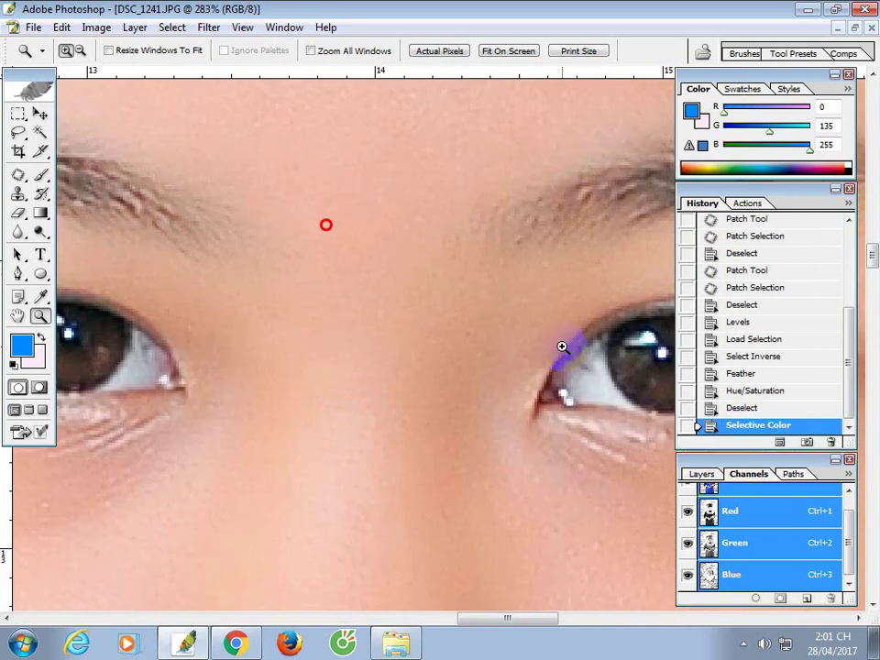
drag(600, 397, 344, 328)
drag(198, 203, 596, 508)
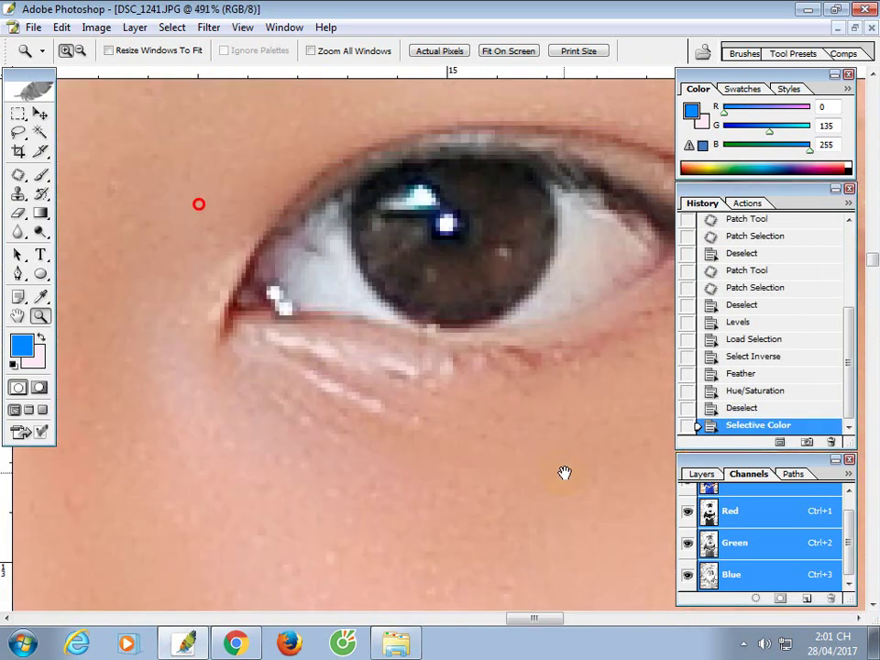
key(s)
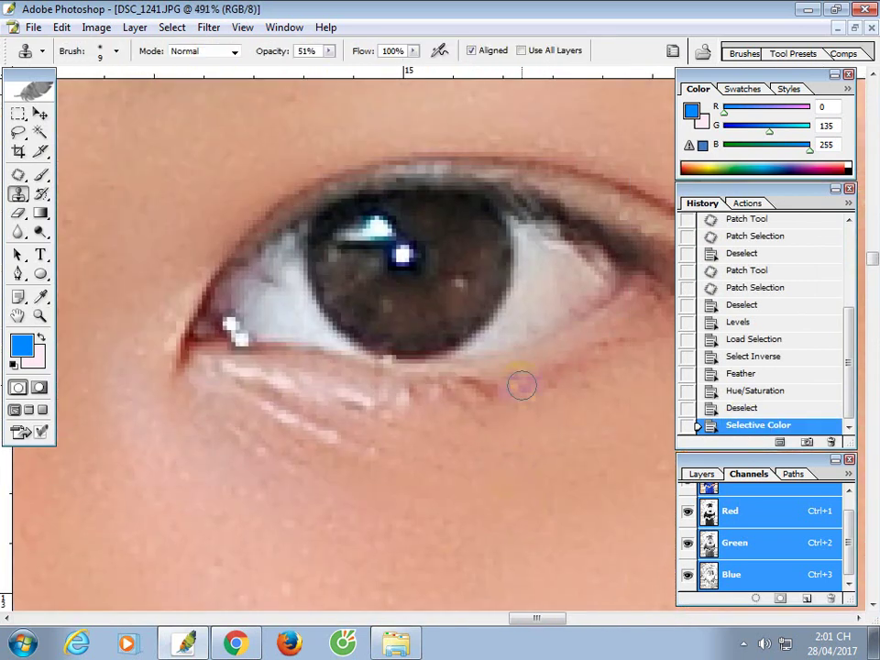
click(481, 386)
click(467, 390)
click(454, 392)
click(441, 395)
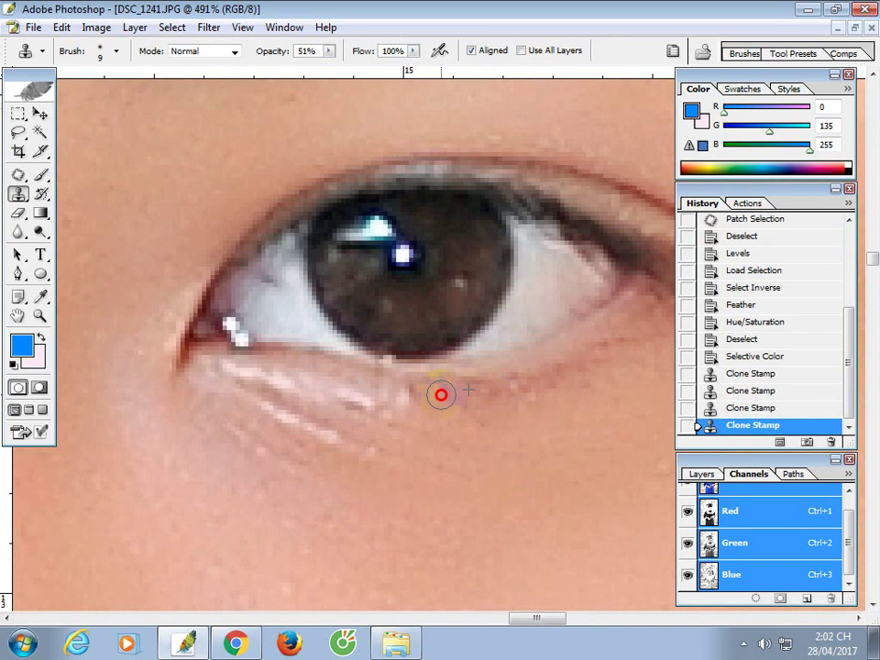
click(440, 394)
click(428, 394)
click(415, 393)
click(403, 392)
Soften the light creases beneath the inner corner of the same eye with the Clone Stamp.
drag(371, 393, 511, 420)
click(506, 432)
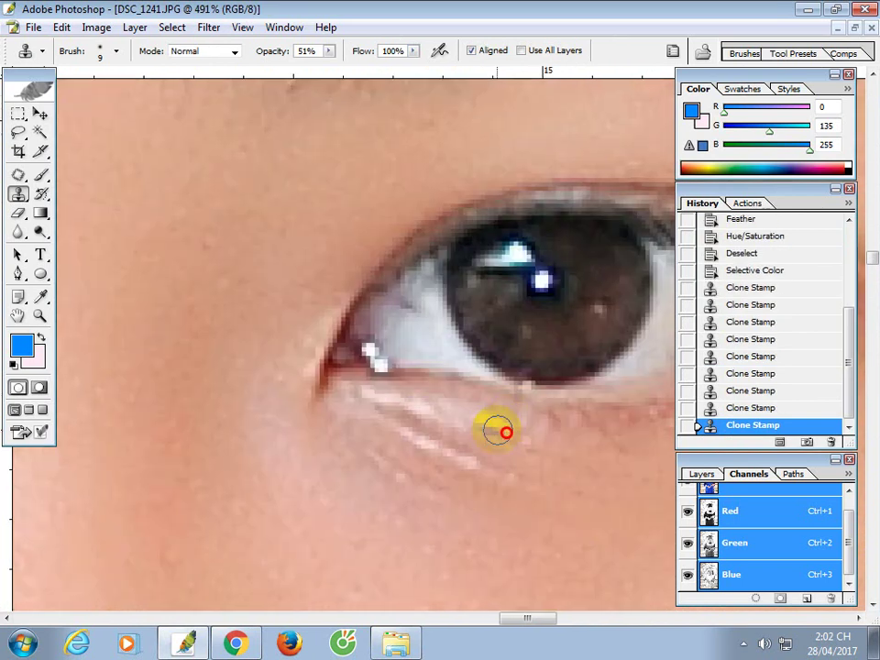
click(501, 442)
click(495, 457)
click(488, 472)
click(432, 446)
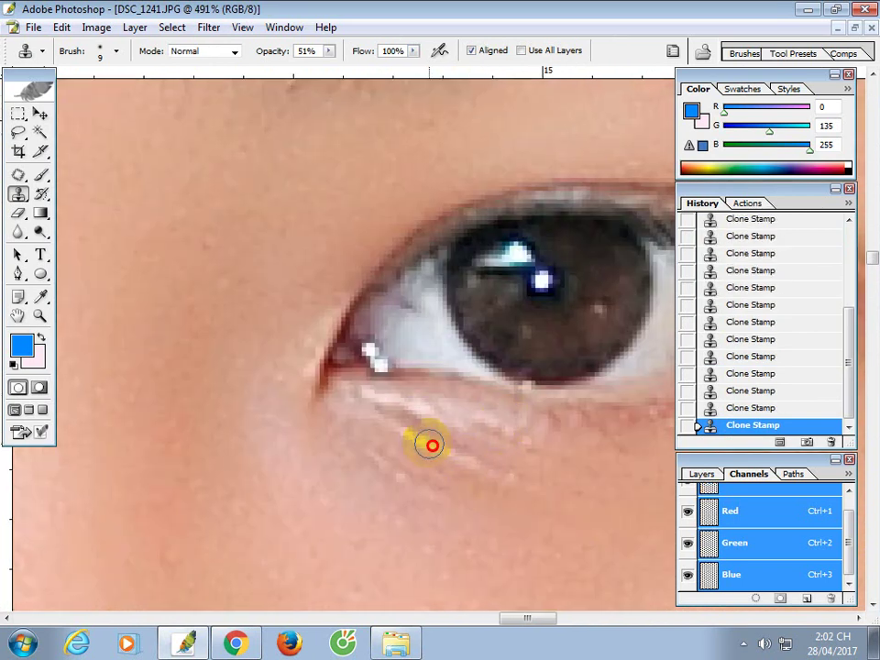
Clone out the white highlights in the inner corner of the eye on the photo's right.
click(375, 369)
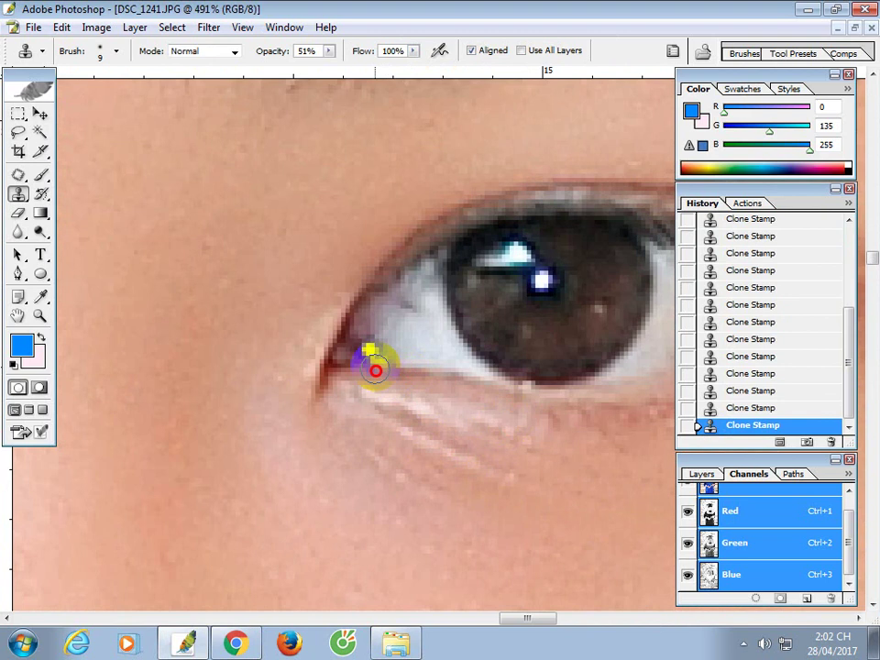
click(375, 349)
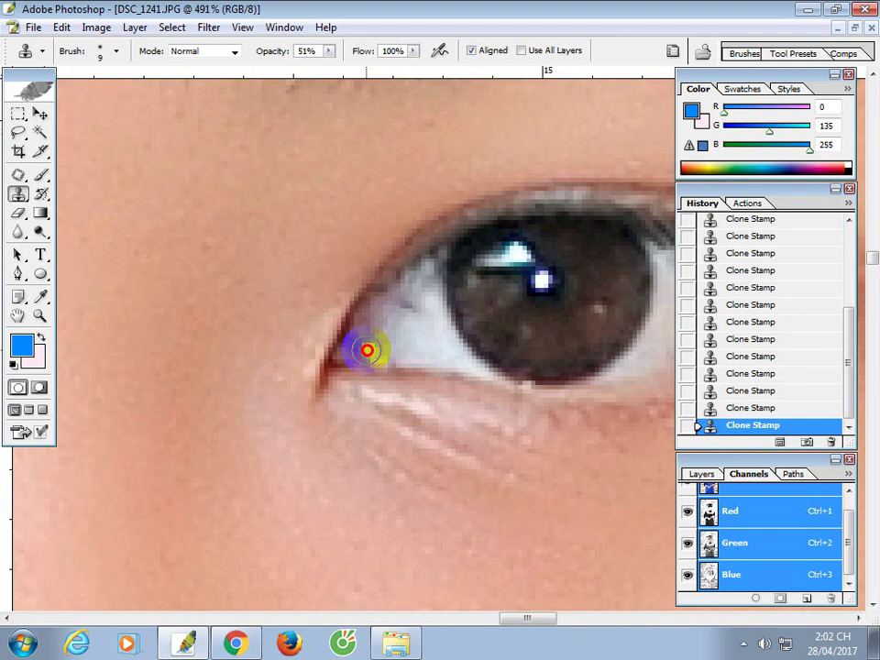
mouse_move(369, 349)
mouse_down()
mouse_move(458, 420)
mouse_move(472, 404)
mouse_up()
Clone-stamp the reddish outer corner and the bright spots in the inner corner of the eye on the photo's left.
mouse_move(499, 347)
mouse_down()
mouse_move(472, 369)
mouse_move(336, 426)
mouse_move(400, 361)
mouse_move(336, 367)
mouse_move(398, 356)
mouse_move(226, 340)
mouse_up()
alt+click(170, 260)
click(155, 244)
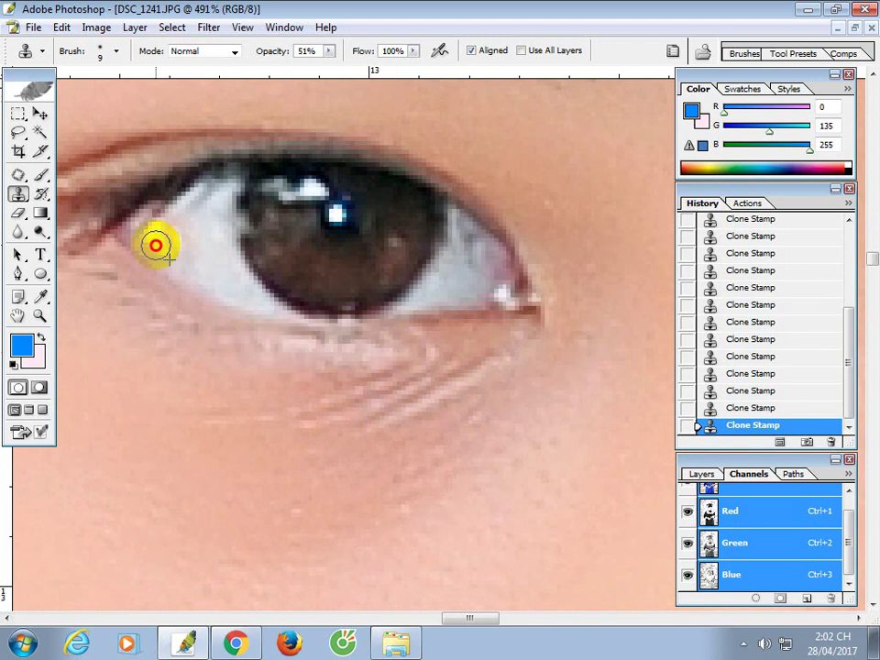
mouse_move(156, 245)
mouse_down()
mouse_move(155, 225)
mouse_move(173, 241)
mouse_move(161, 223)
mouse_move(452, 287)
mouse_move(478, 305)
mouse_move(499, 287)
mouse_move(492, 287)
mouse_up()
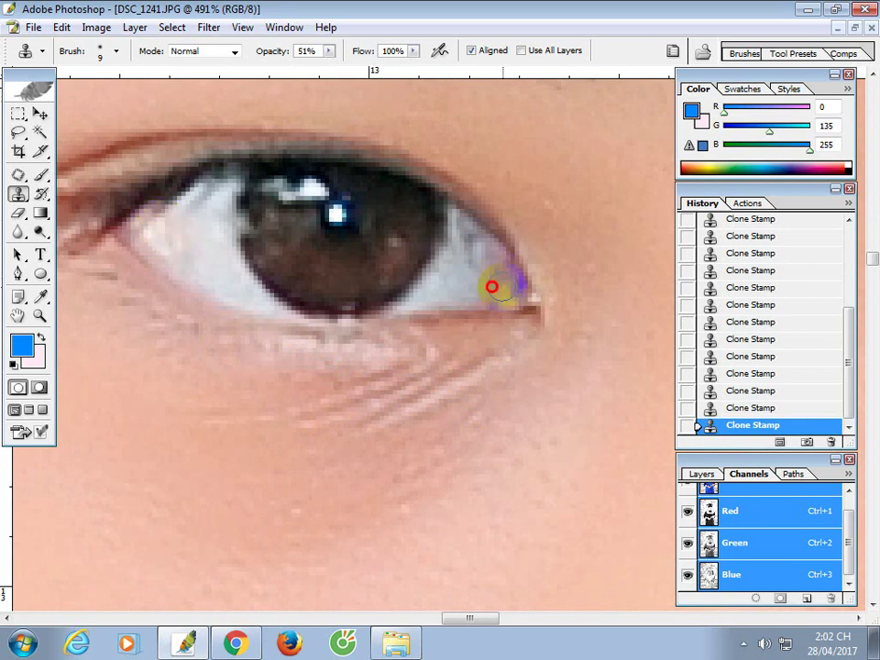
Compare the whole photo between the original snapshot and the latest Clone Stamp state in the history.
key(z)
right_click(514, 285)
click(552, 333)
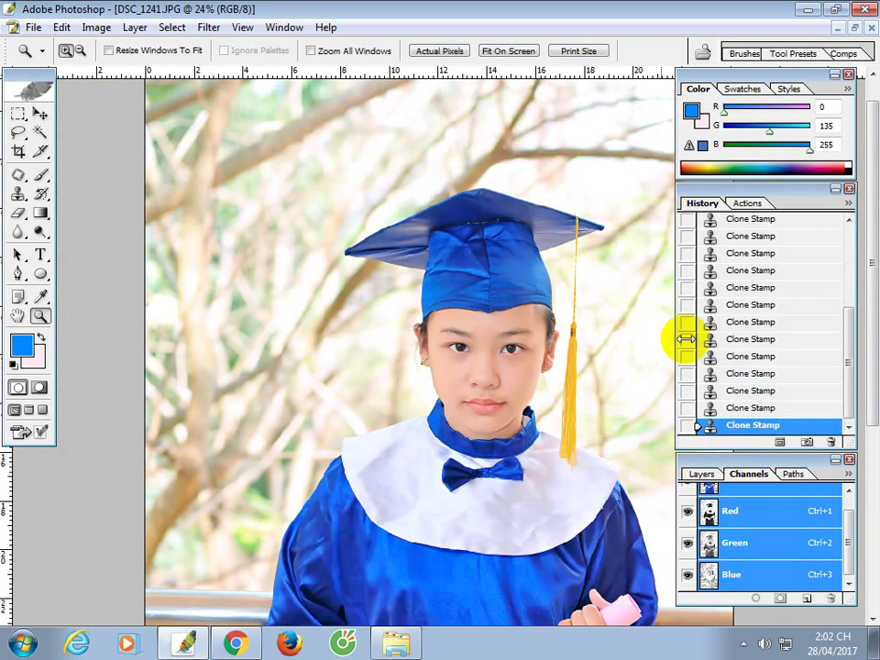
key(ctrl+minus)
key(ctrl+minus)
scroll(738, 265, up, 5)
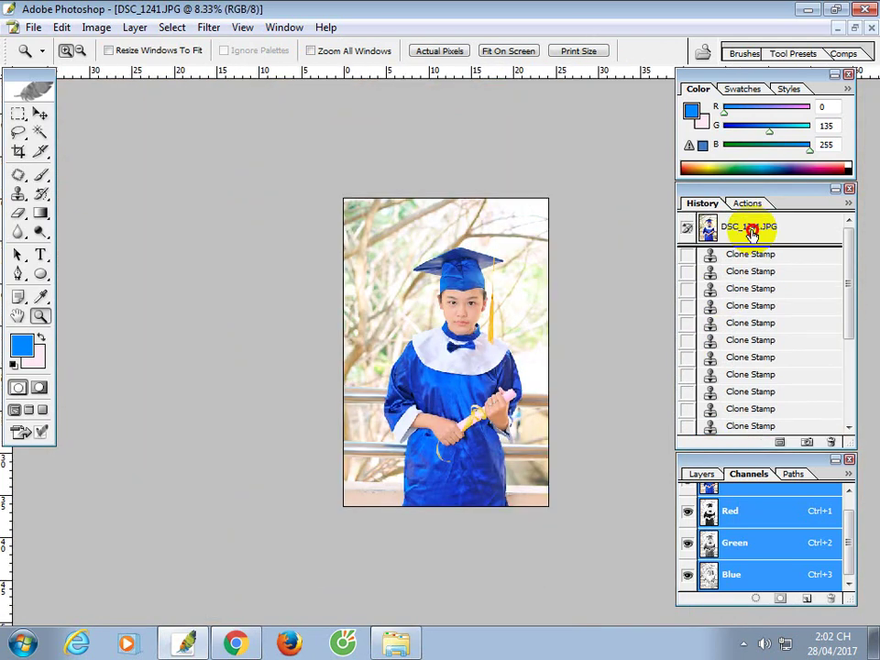
click(751, 233)
scroll(759, 431, down, 5)
click(759, 430)
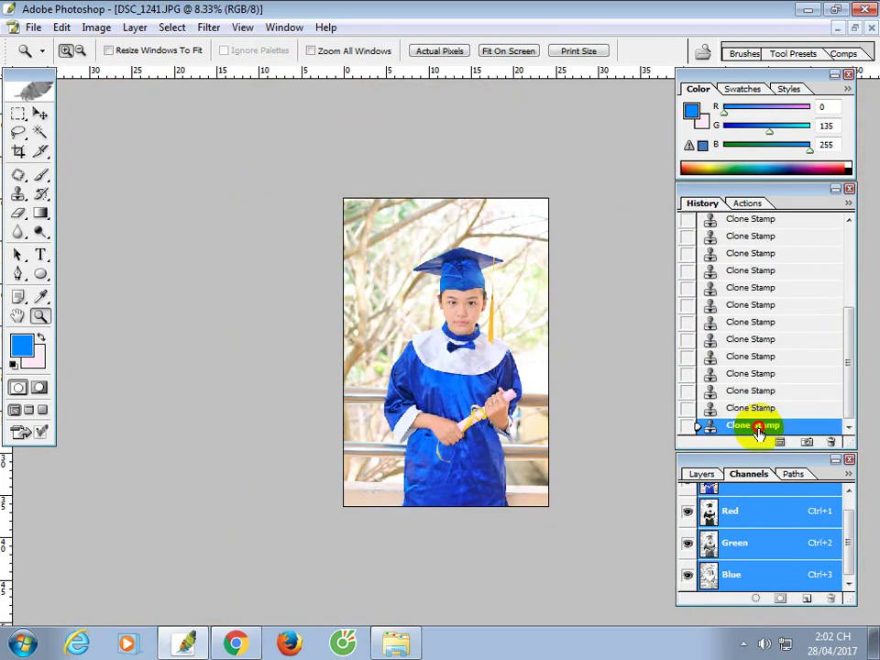
Compare the face close up between the original snapshot and the latest Clone Stamp state.
drag(395, 270, 544, 371)
scroll(764, 238, up, 5)
click(764, 232)
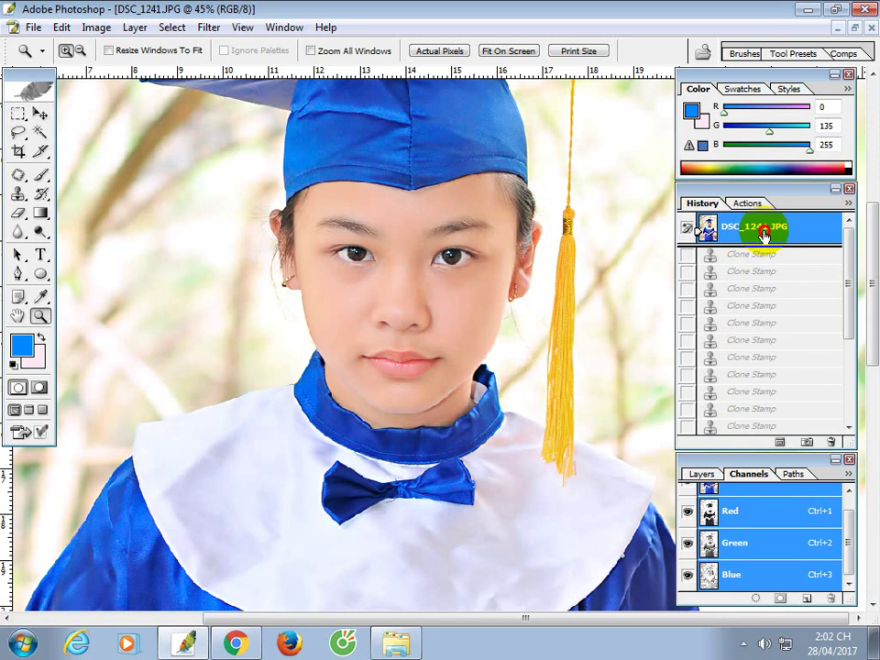
scroll(750, 403, down, 5)
click(750, 426)
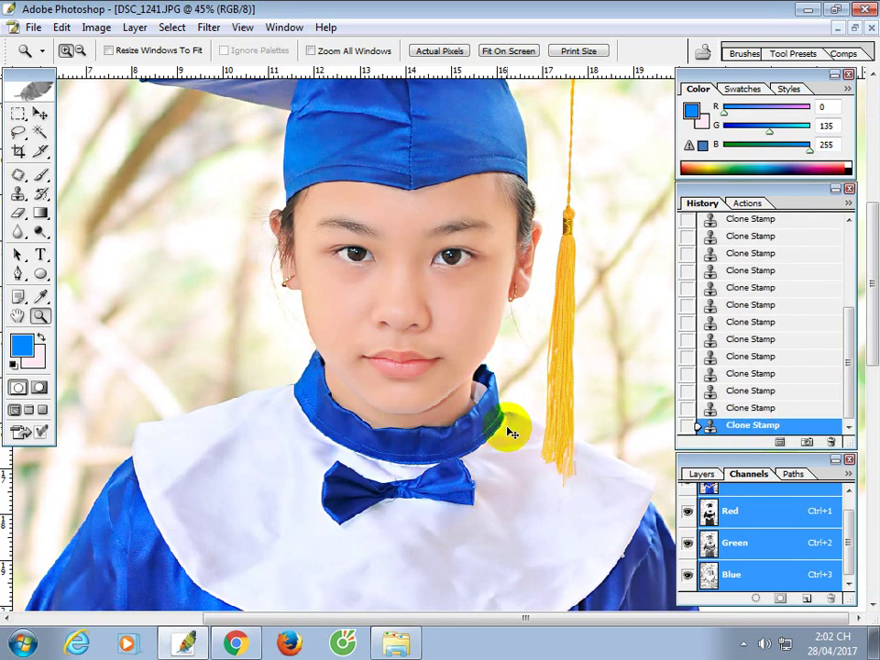
Crop the portrait at the 40 × 60 cm ratio, trimming mainly the photo's left side, top and bottom around the graduate.
key(ctrl+minus)
key(ctrl+minus)
key(ctrl+minus)
key(ctrl+minus)
key(ctrl+minus)
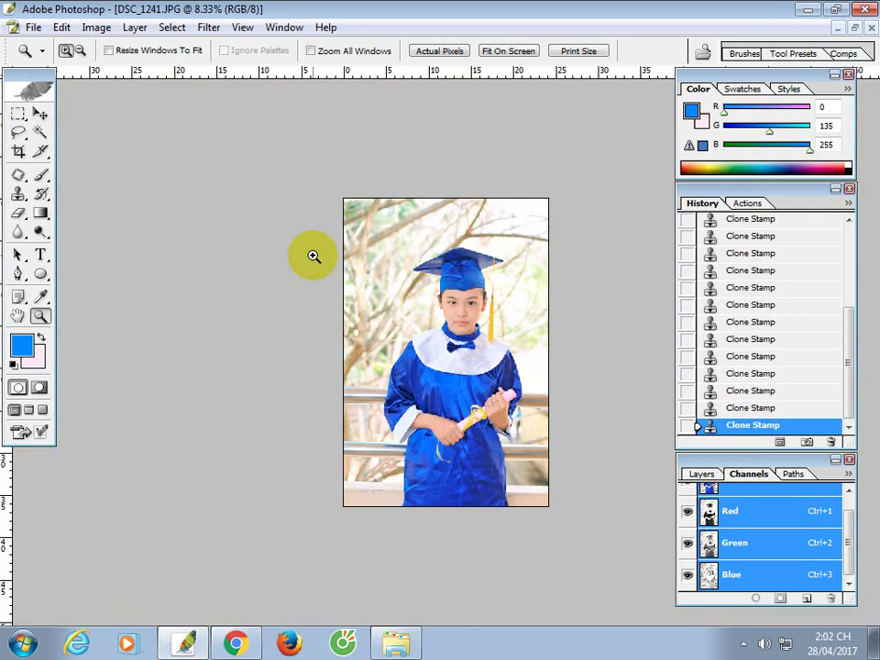
key(c)
drag(264, 156, 704, 616)
drag(343, 505, 364, 481)
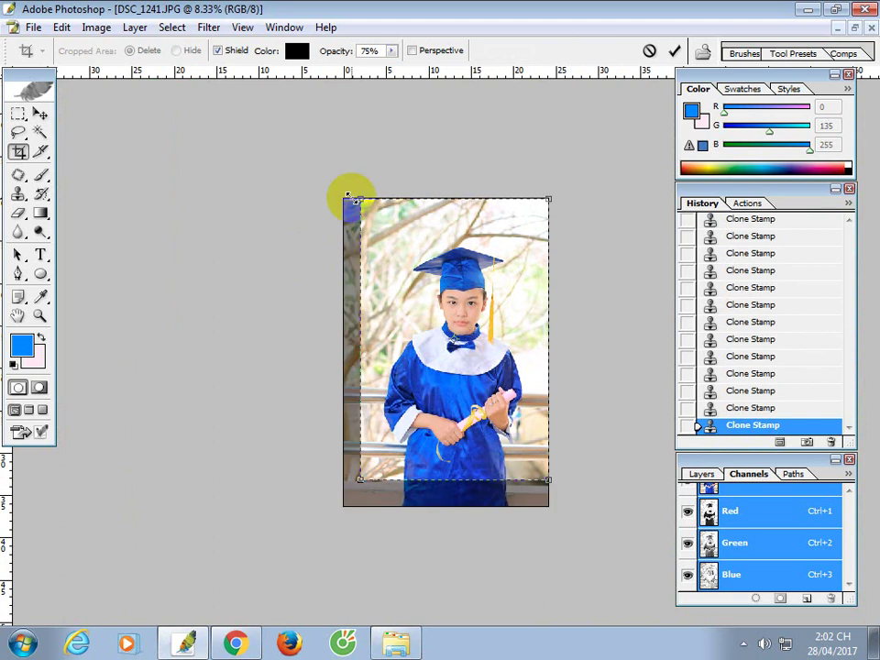
drag(348, 195, 352, 216)
drag(584, 417, 582, 411)
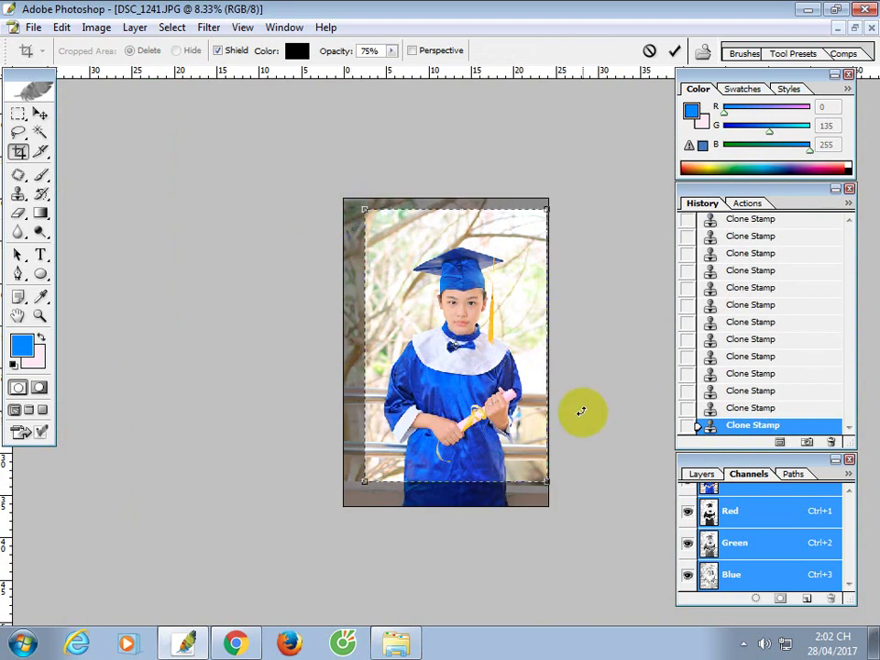
key(Return)
Close DSC_1241.JPG, saving the changes.
key(ctrl+w)
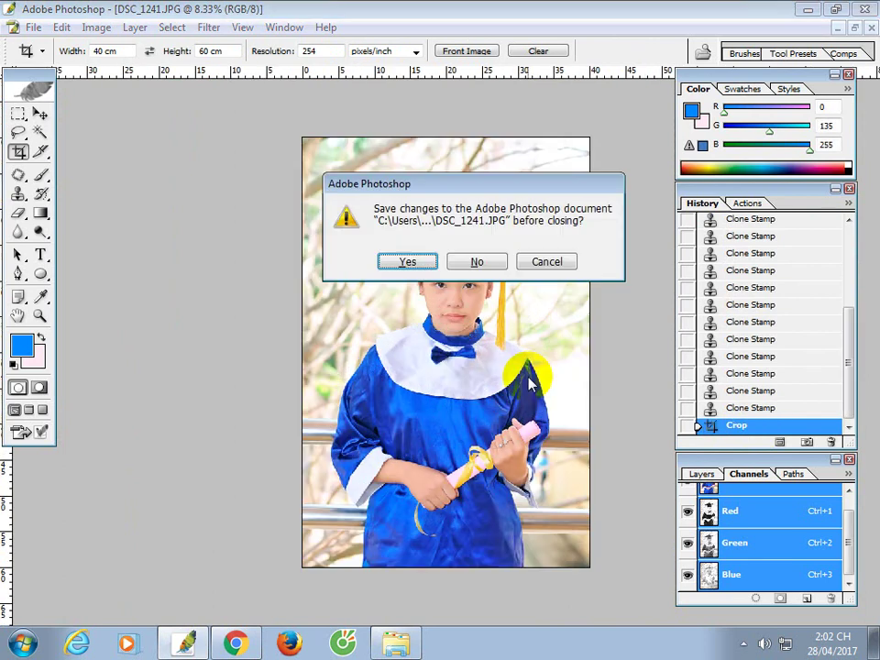
key(Return)
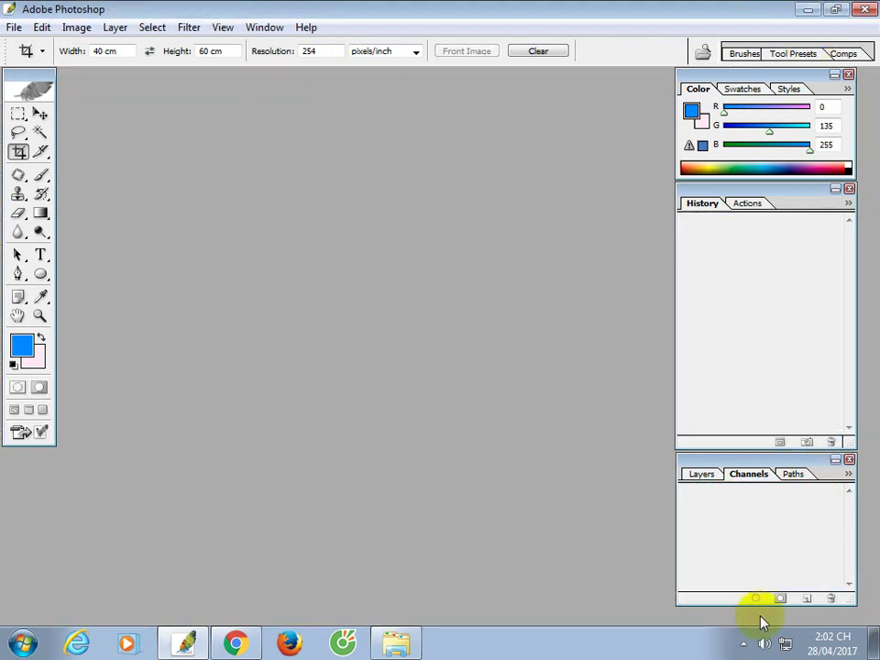
click(743, 643)
click(715, 543)
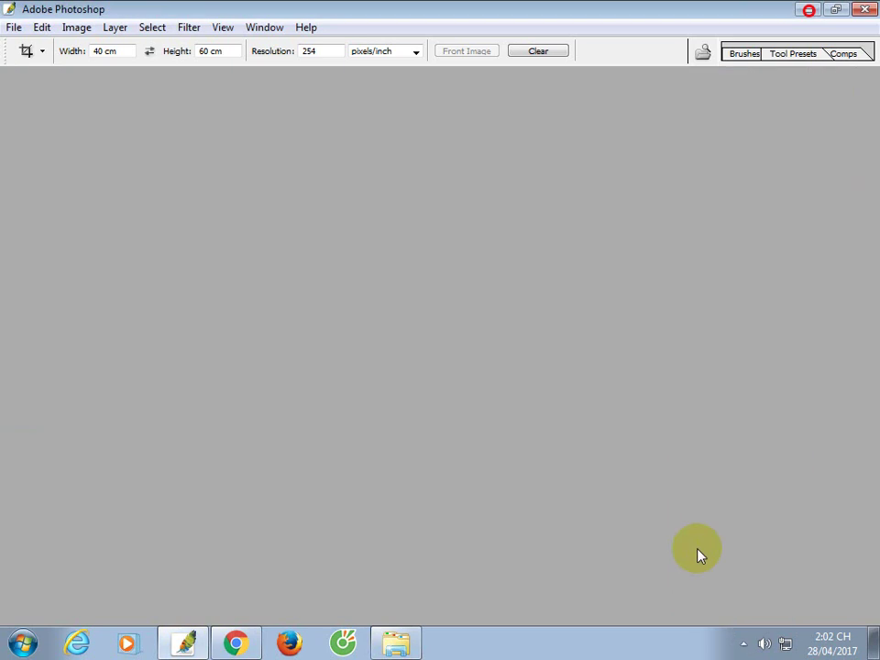